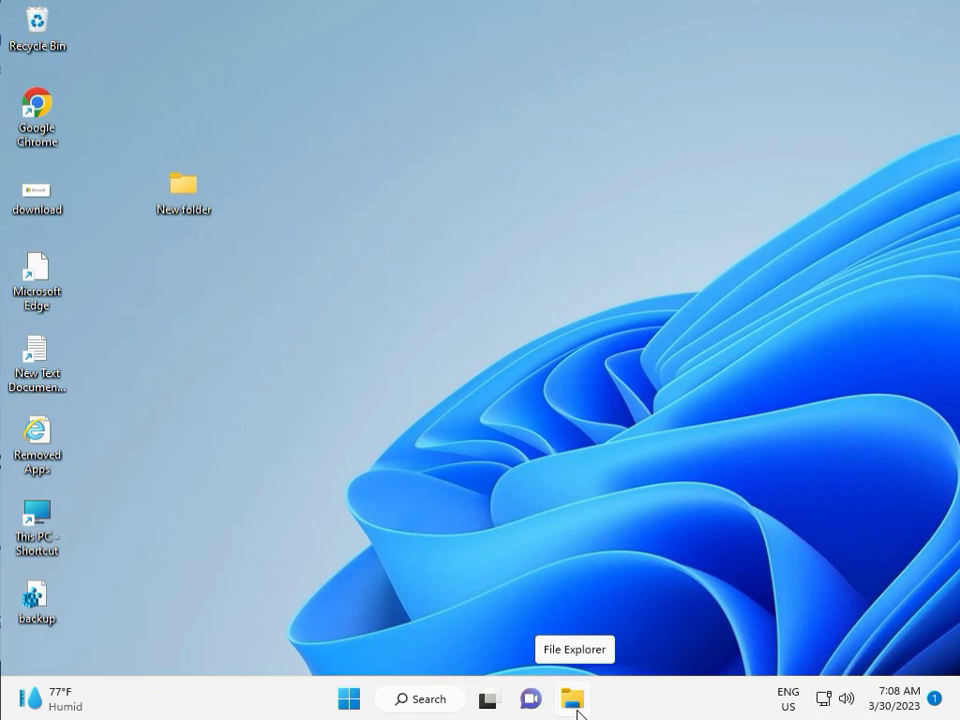
Step: Open Settings from the Start menu's pinned apps and scroll the System page to Troubleshoot
left_click(349, 699)
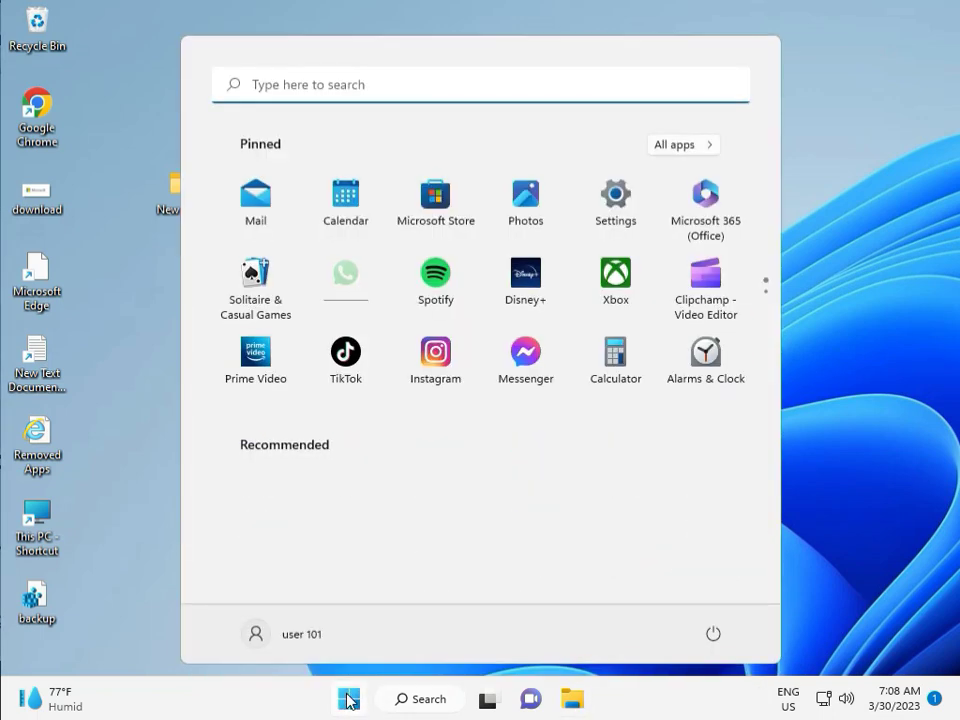
left_click(616, 200)
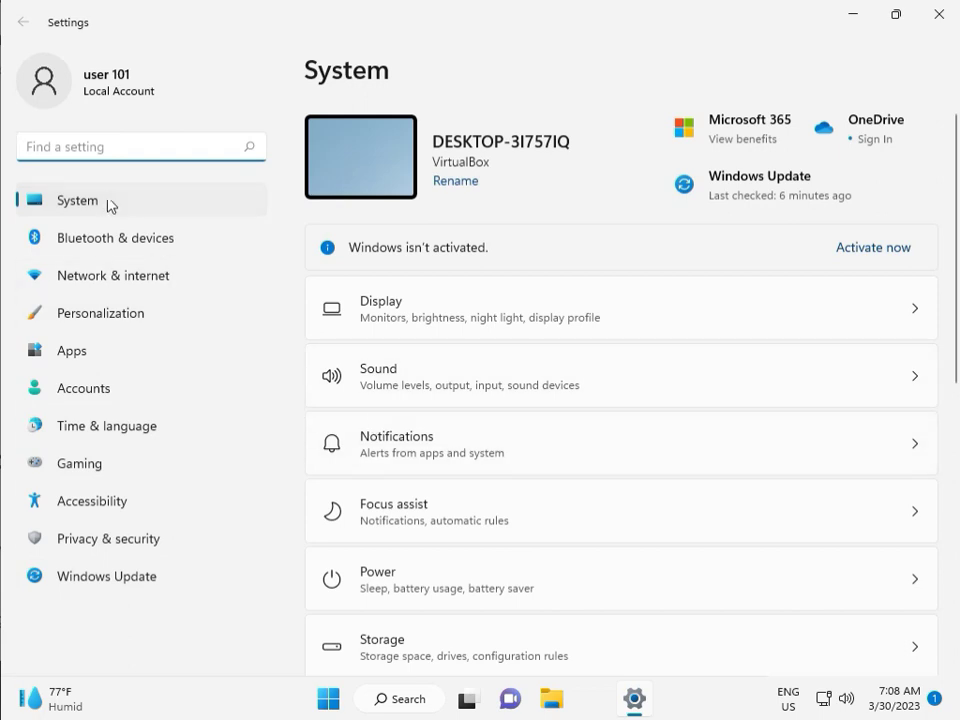
scroll(474, 508, "down", 3)
scroll(480, 525, "down", 1)
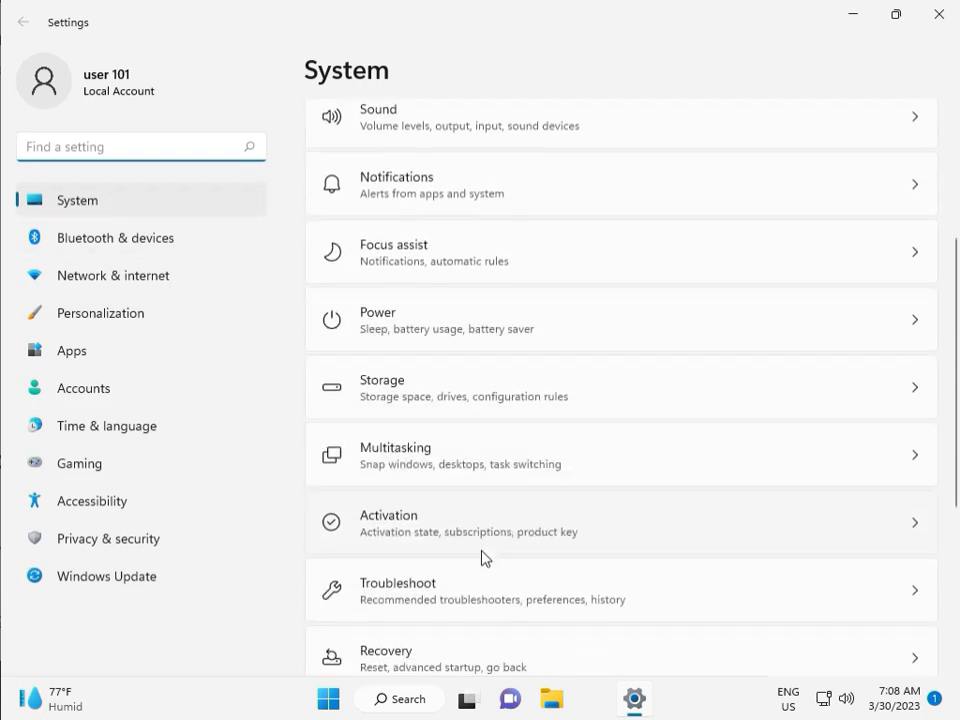
Step: Go into Troubleshoot and show the Other troubleshooters list
left_click(491, 594)
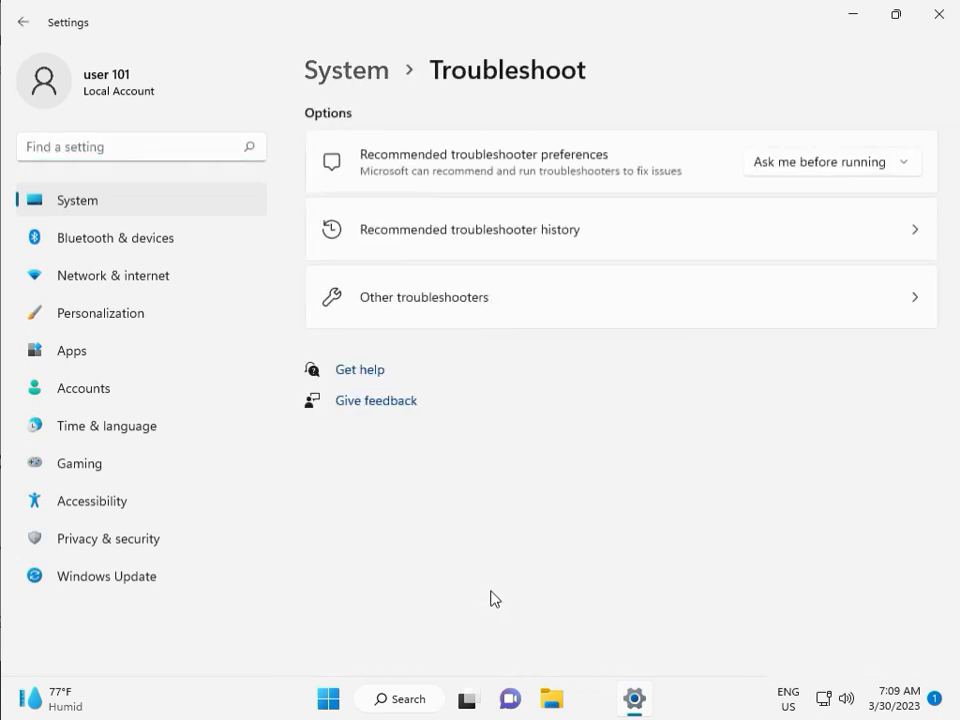
left_click(417, 308)
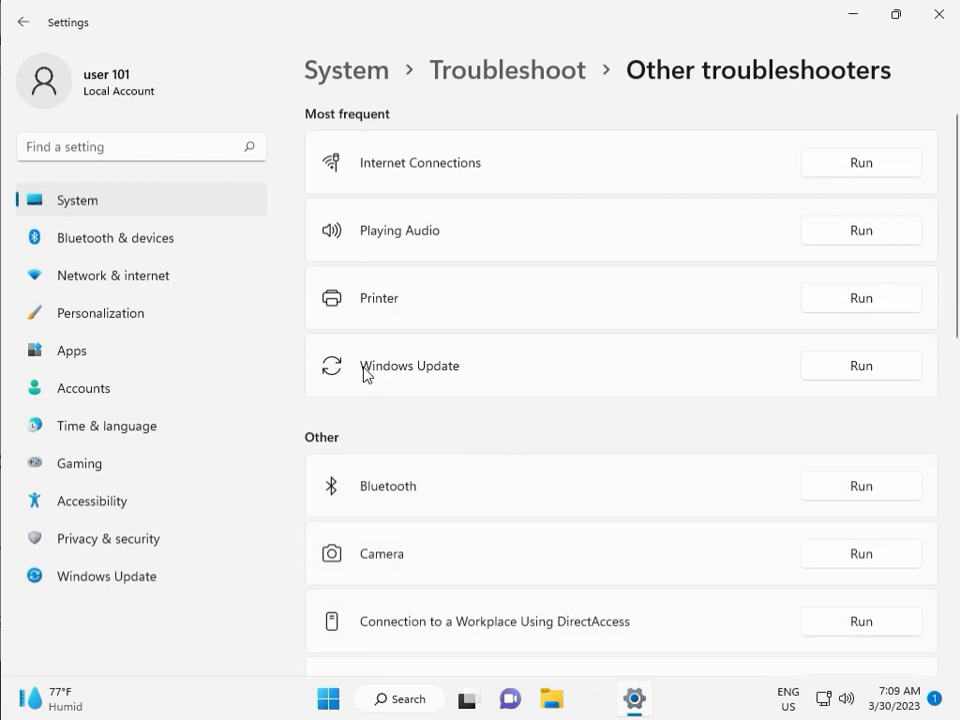
Step: Run the Windows Update troubleshooter, dismiss its finished report, and close Settings
left_click(856, 368)
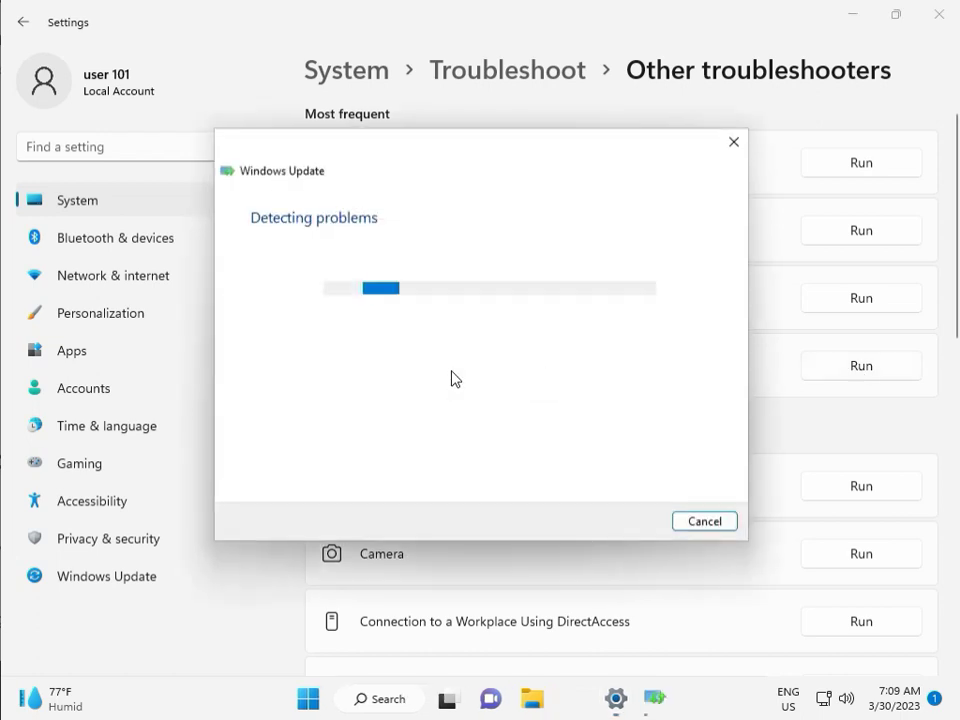
left_click_drag(453, 157, 326, 115)
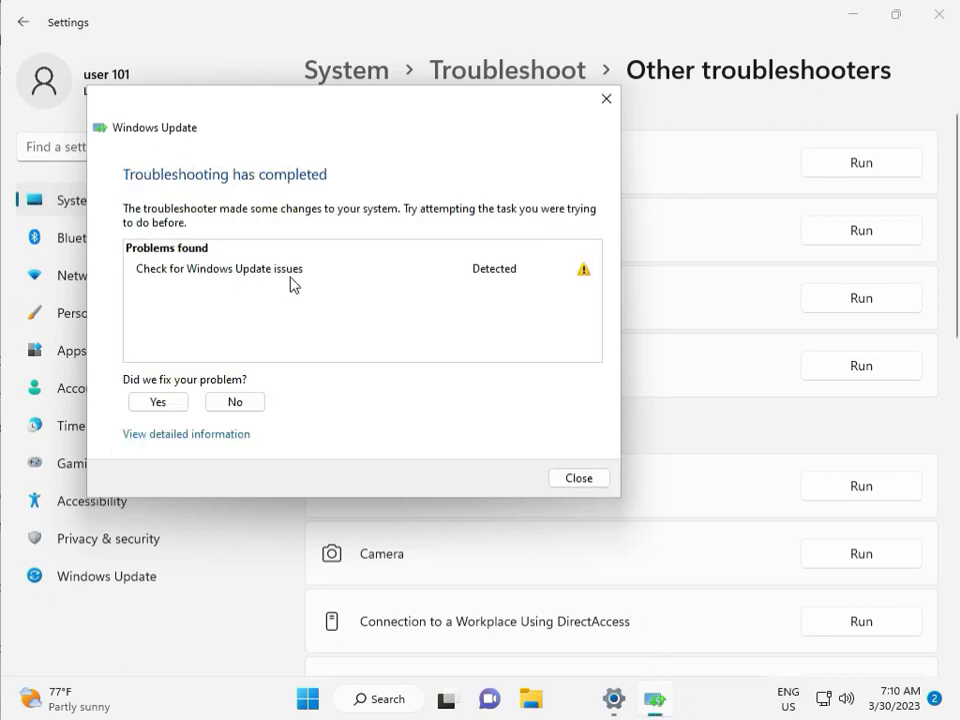
left_click(579, 480)
left_click(949, 29)
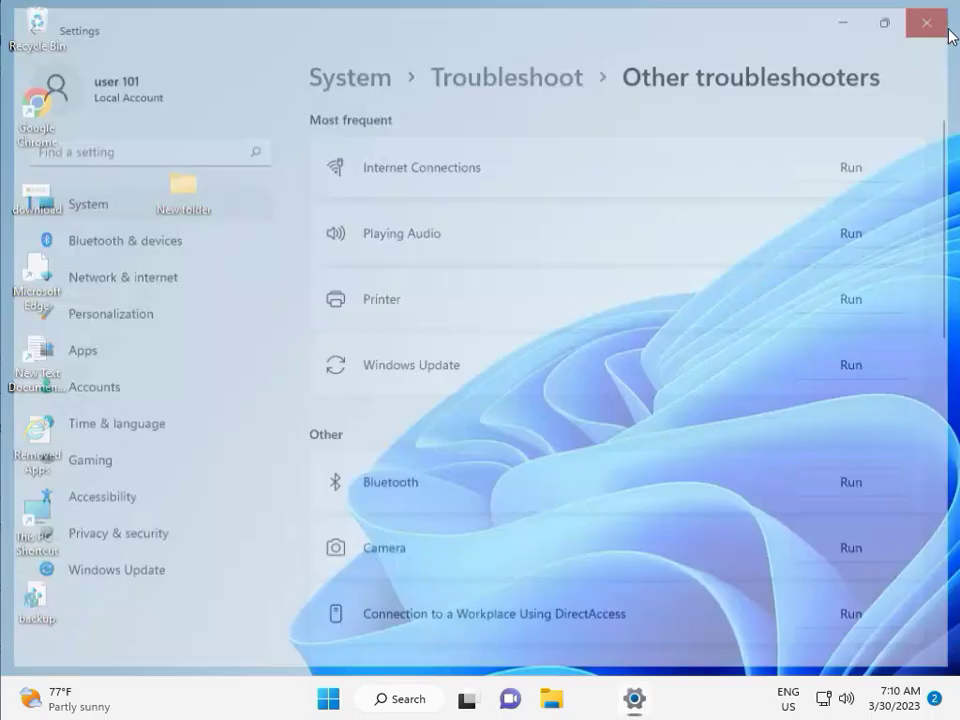
Step: In File Explorer, browse from This PC into the Windows folder on Local Disk (C:)
left_click(552, 688)
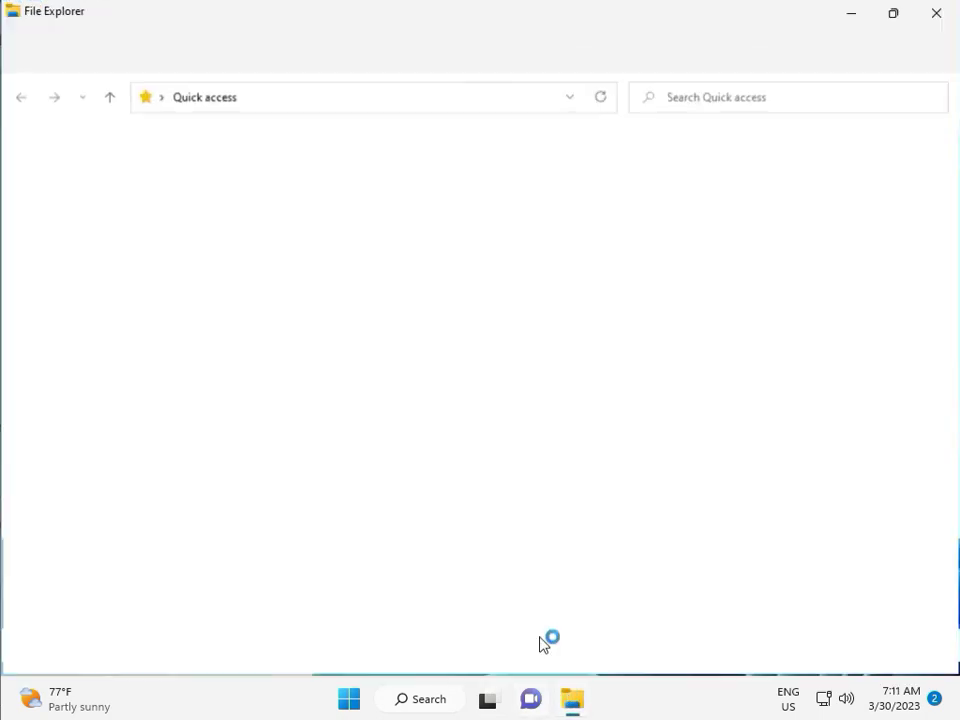
left_click(100, 352)
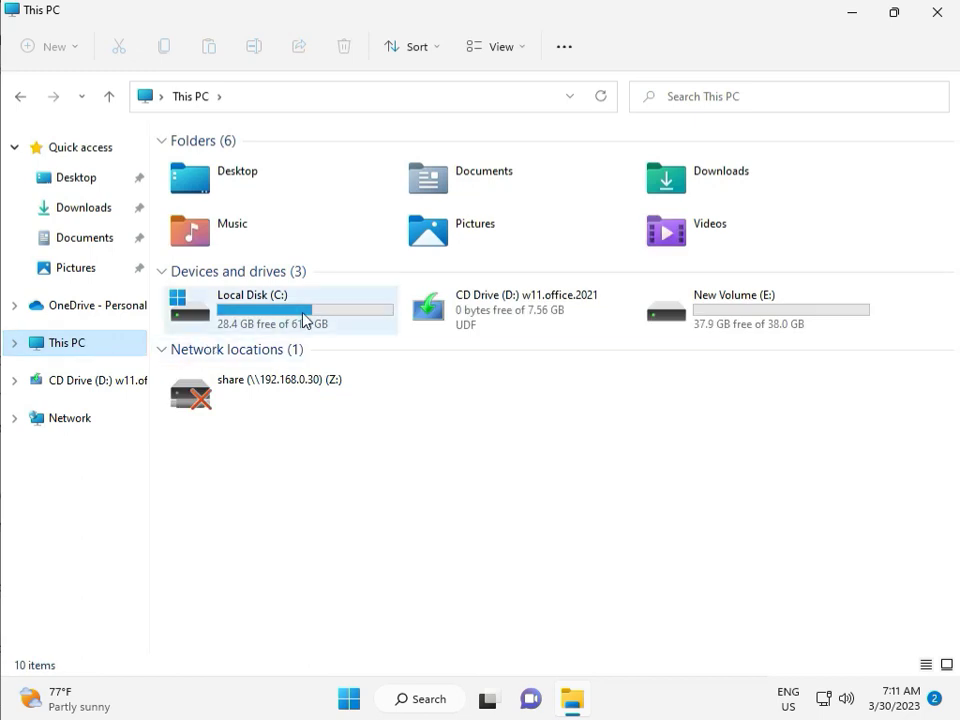
double_click(304, 320)
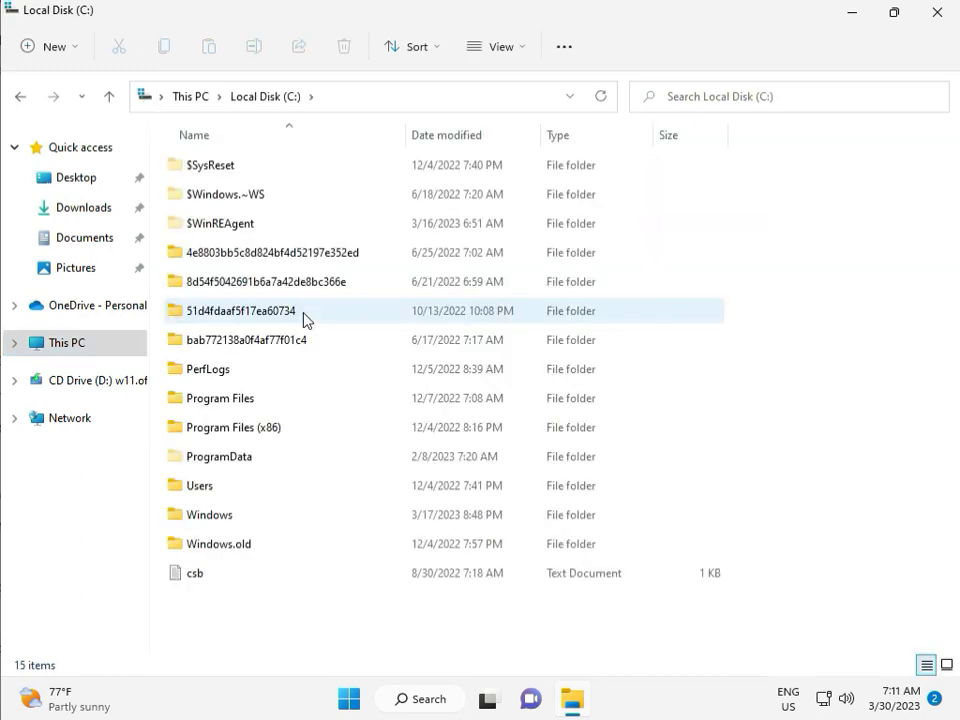
left_click(247, 518)
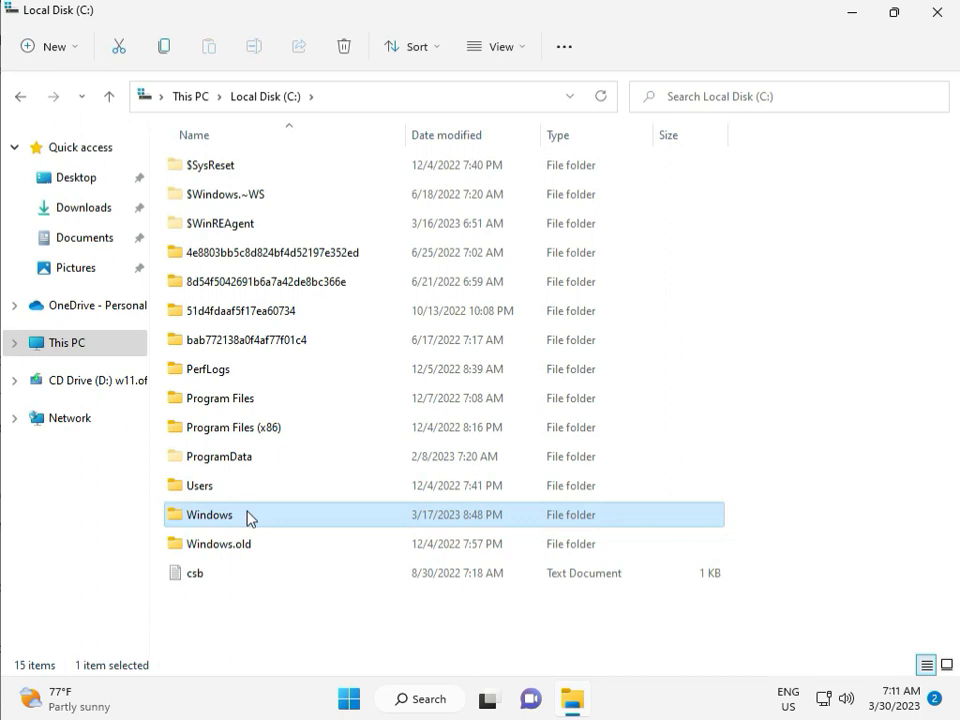
double_click(248, 517)
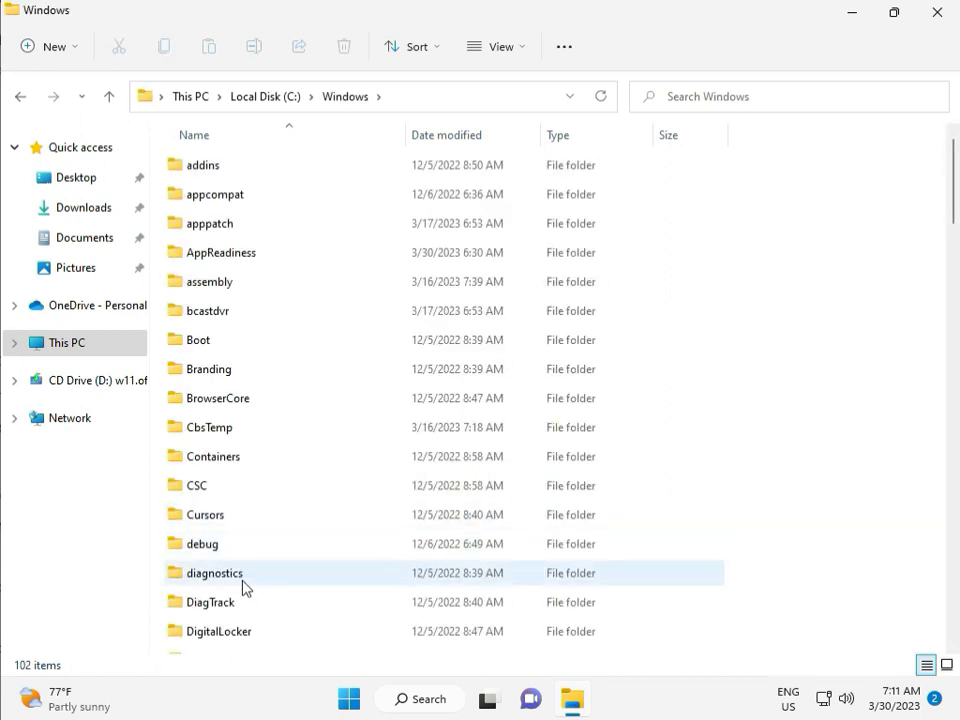
Step: Scroll down the Windows folder and open SoftwareDistribution
scroll(349, 571, "down", 4)
scroll(349, 571, "down", 4)
scroll(349, 571, "down", 3)
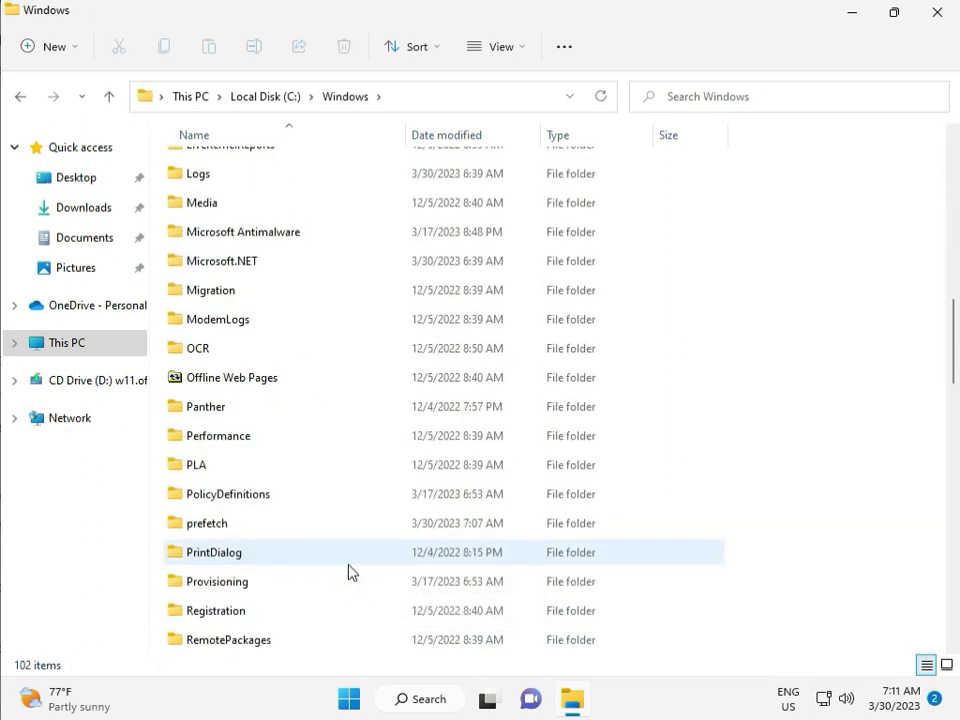
scroll(349, 571, "down", 4)
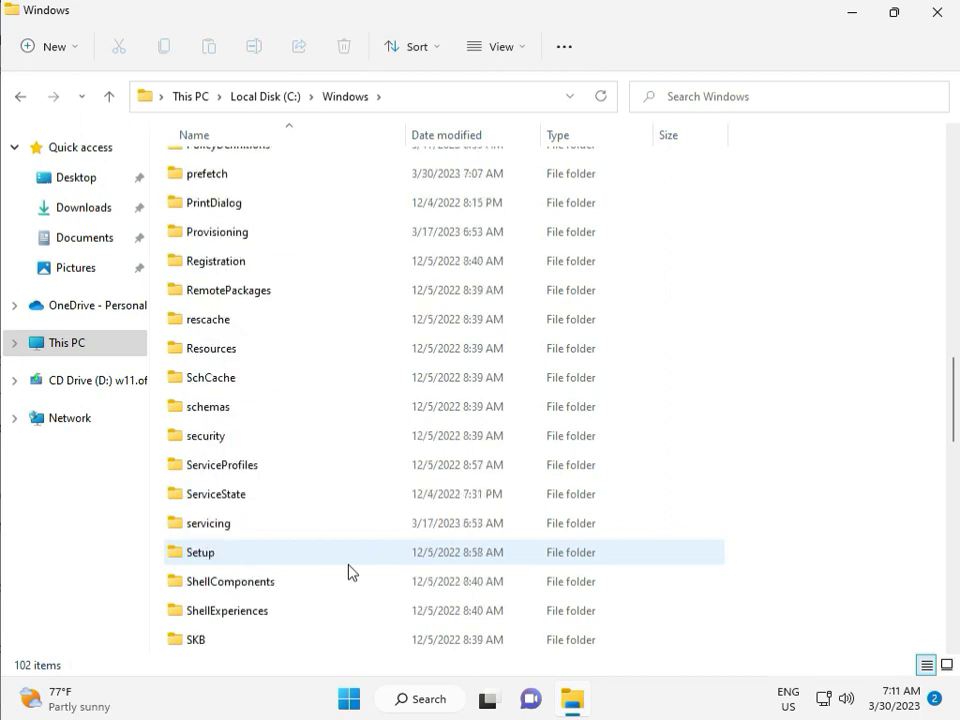
scroll(345, 568, "down", 1)
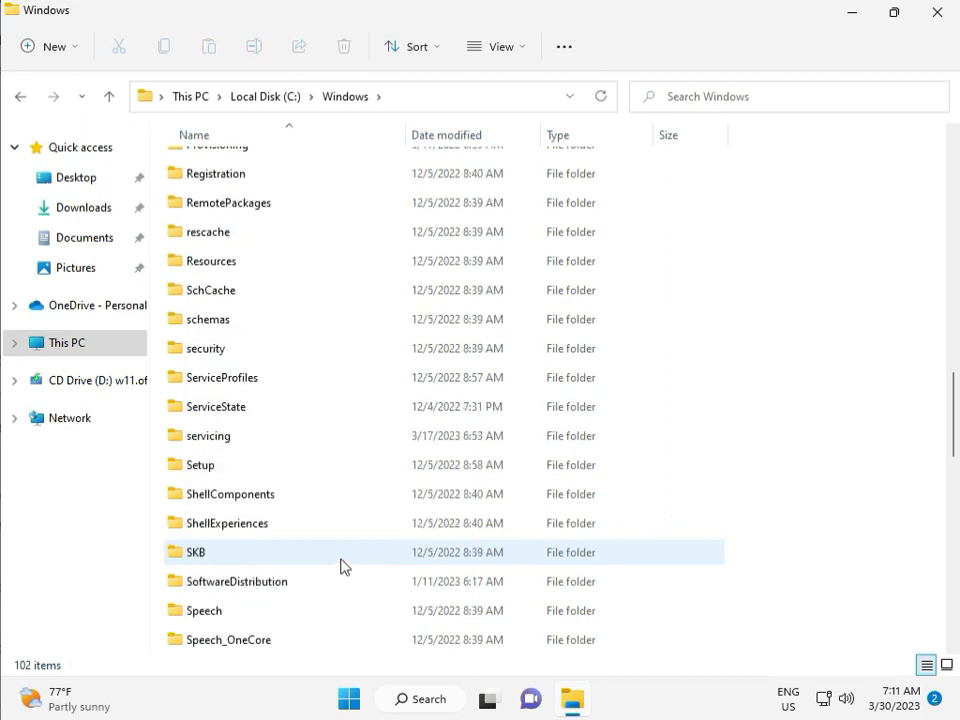
scroll(340, 566, "down", 1)
left_click(262, 497)
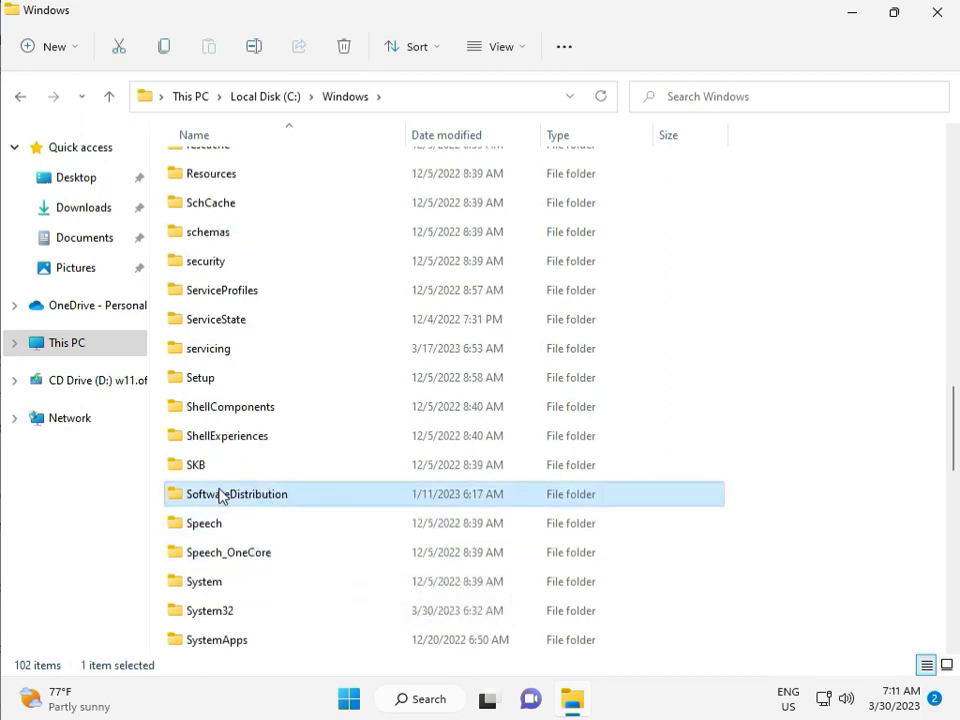
double_click(249, 497)
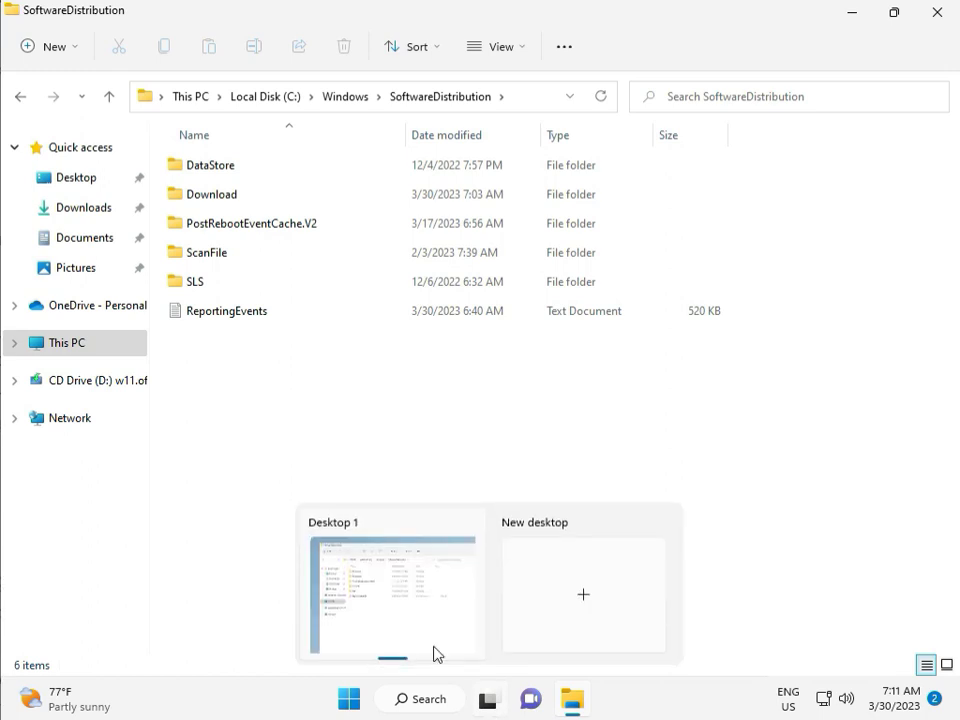
Step: Delete all files in the SoftwareDistribution Download folder with admin permission, then close Explorer
double_click(244, 199)
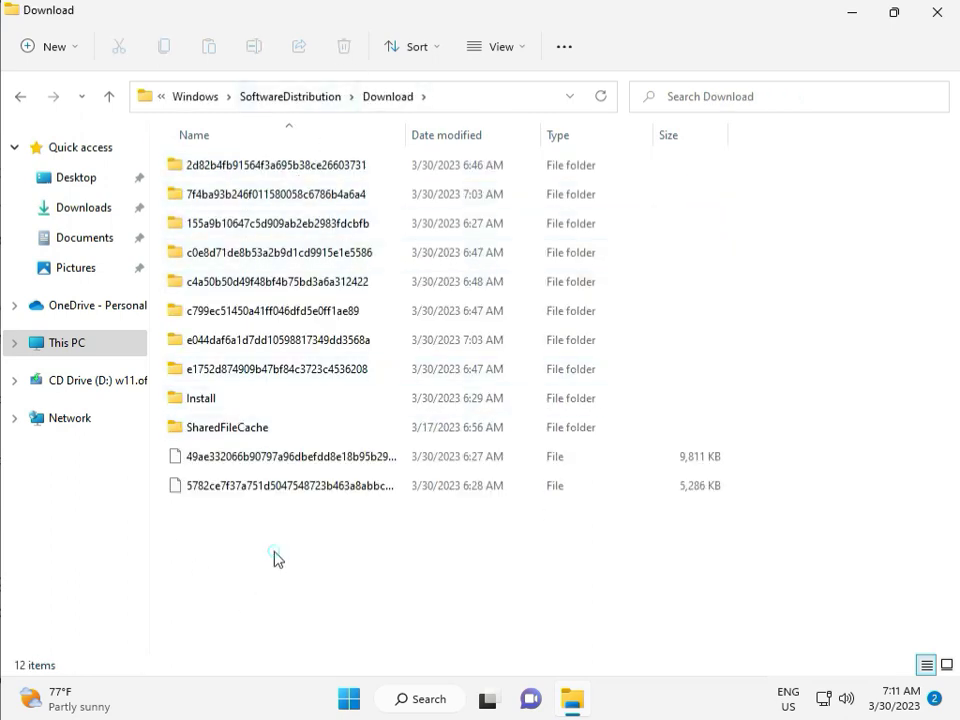
left_click_drag(275, 551, 286, 172)
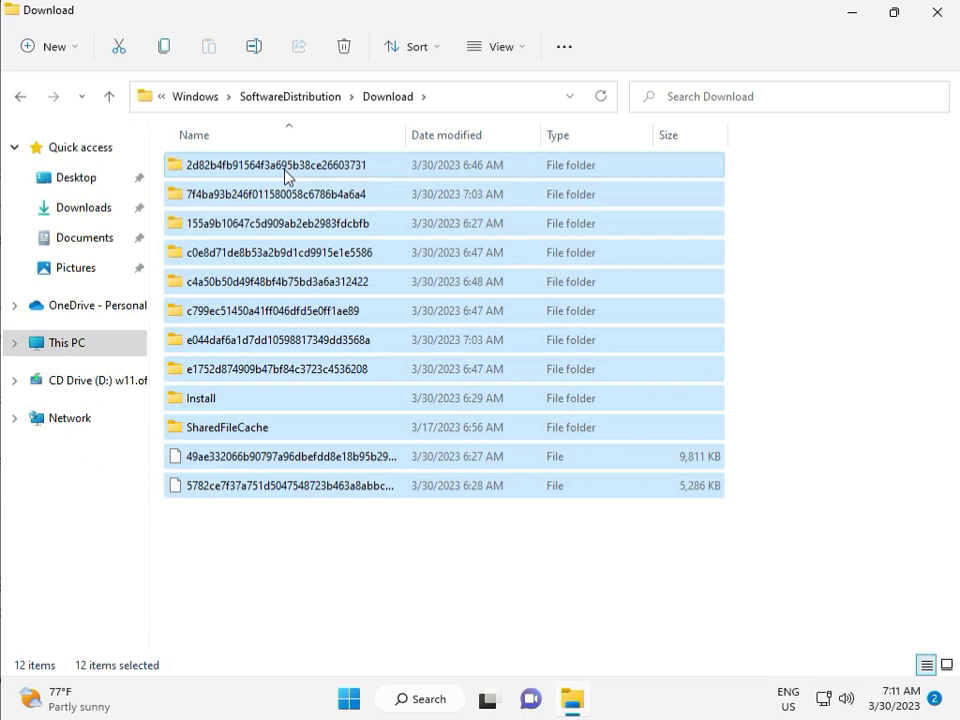
key("Delete")
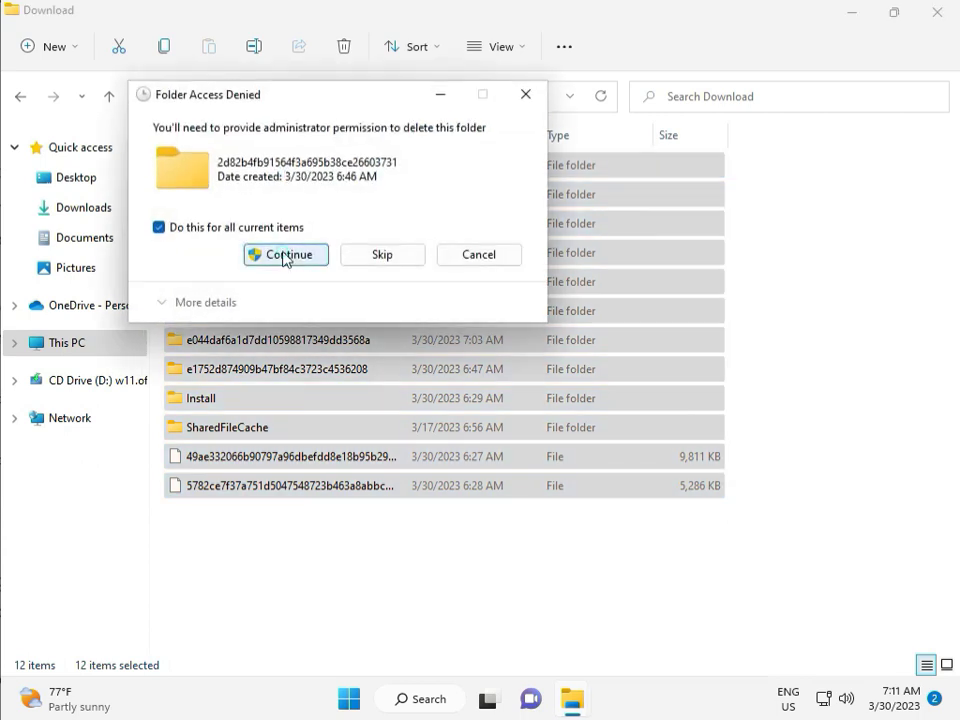
left_click(286, 254)
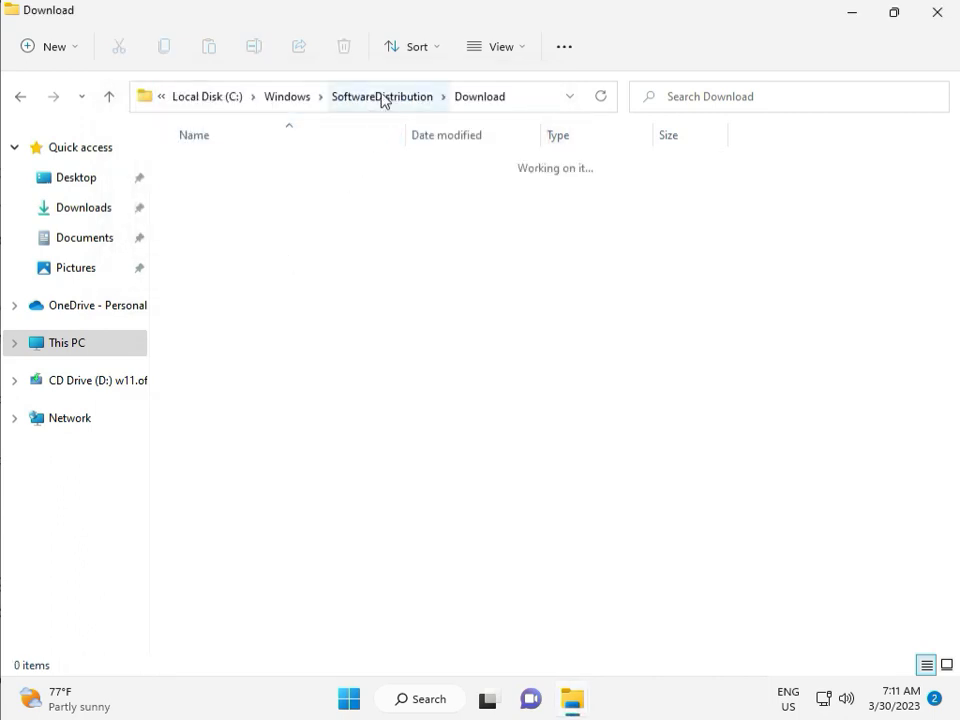
left_click(382, 96)
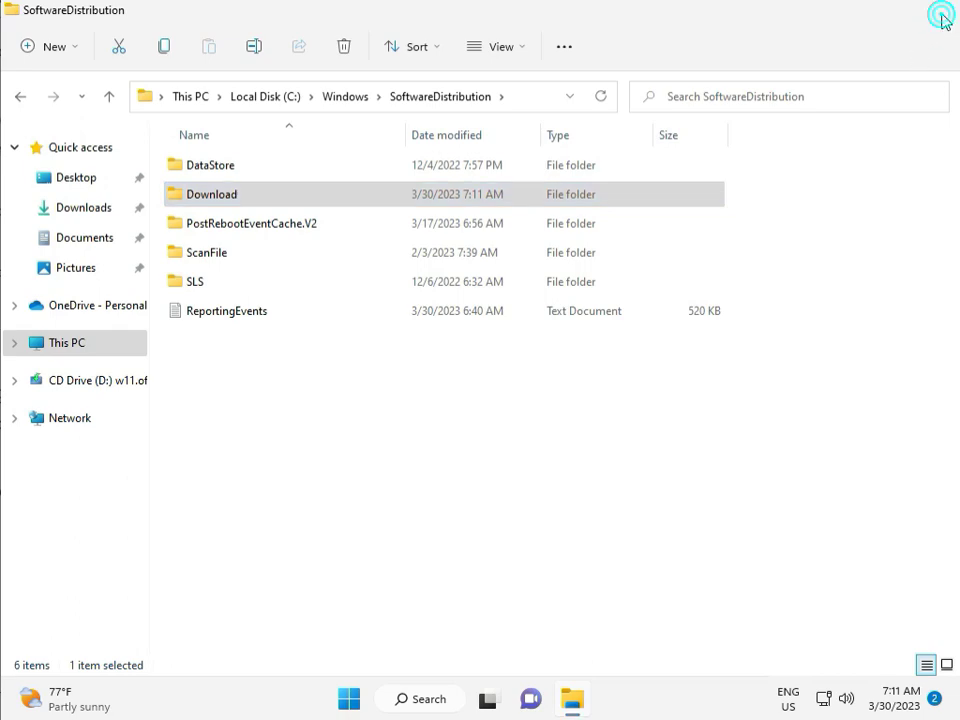
left_click(937, 14)
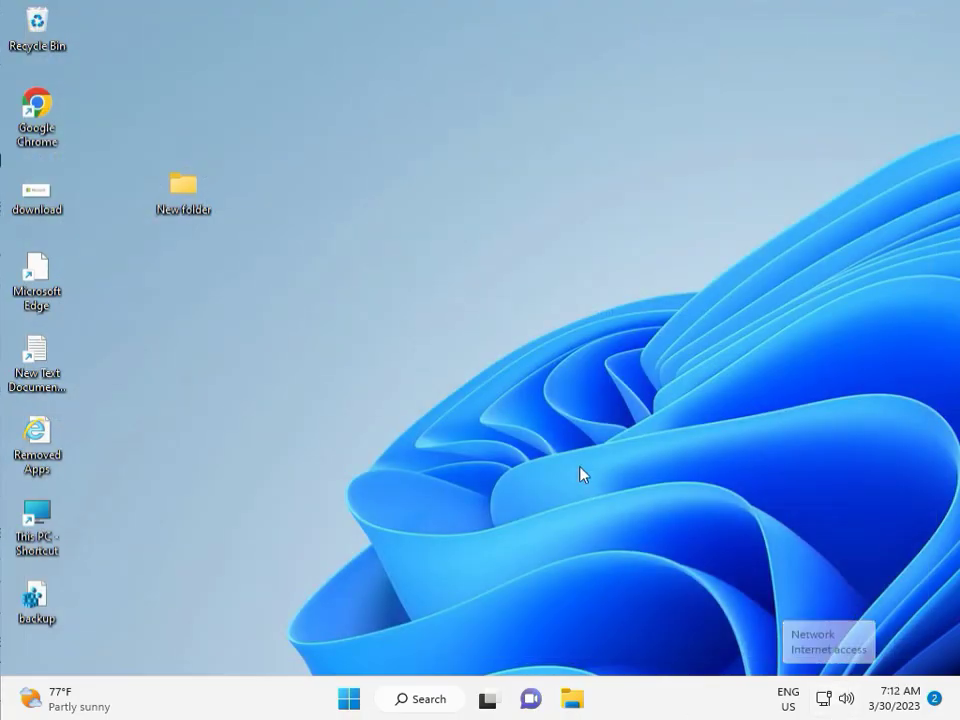
Step: Launch the Services console from the Run box
left_click(552, 402)
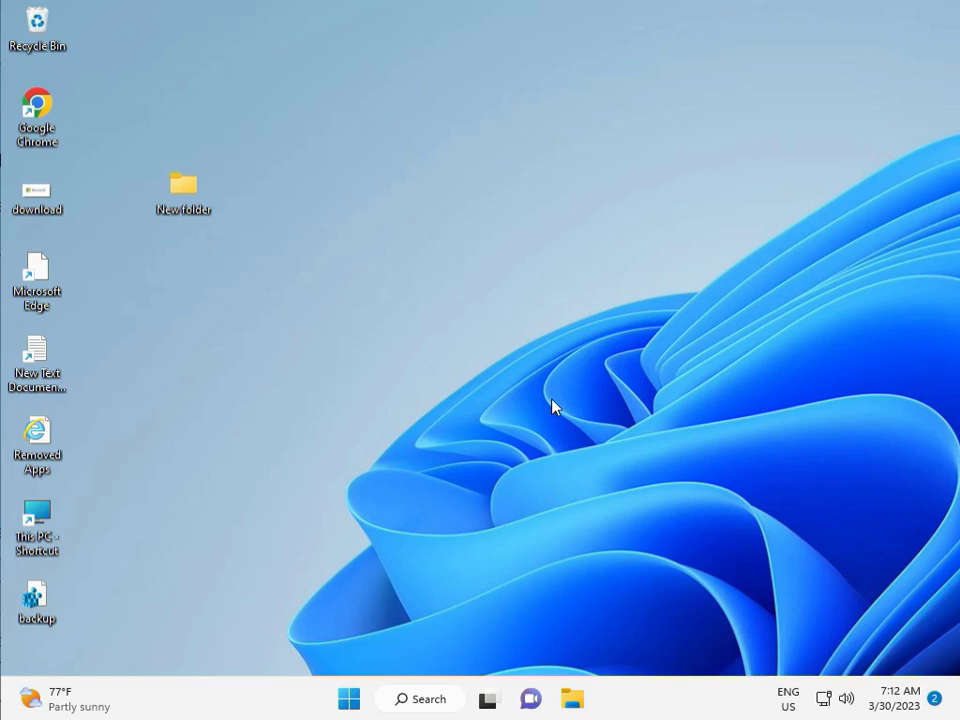
key("super+r")
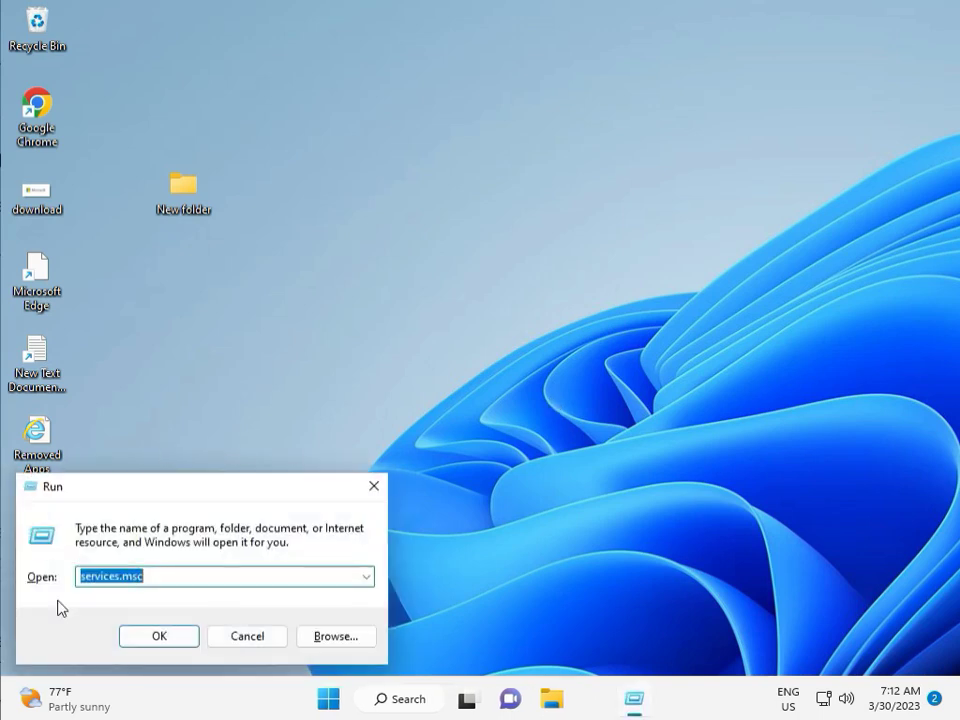
left_click(159, 636)
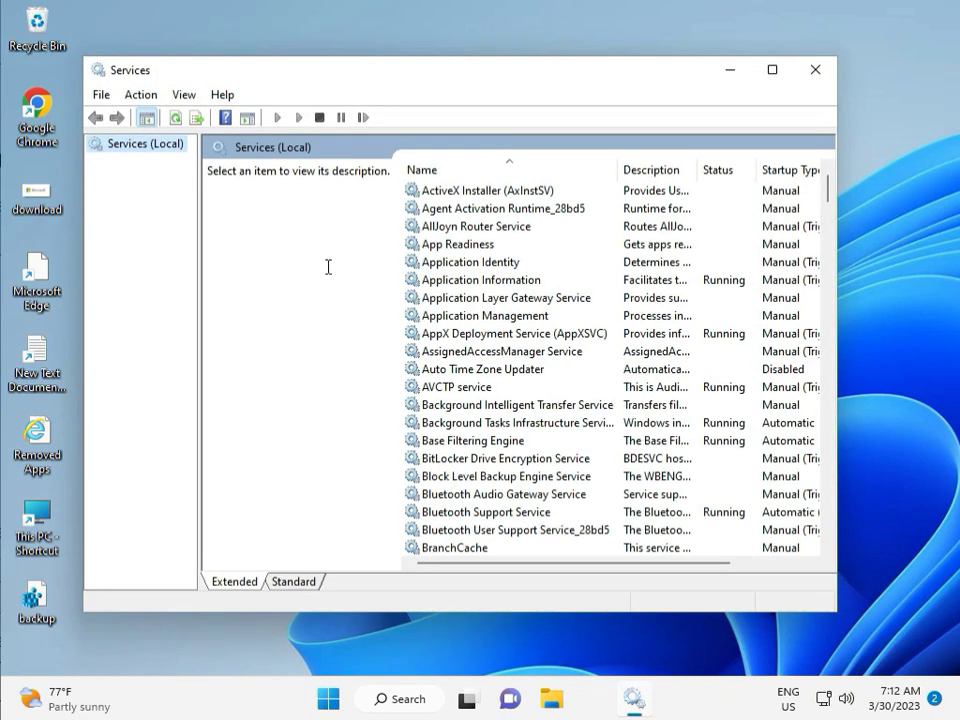
Step: Find the Windows Update service in the list and restart it
left_click(531, 297)
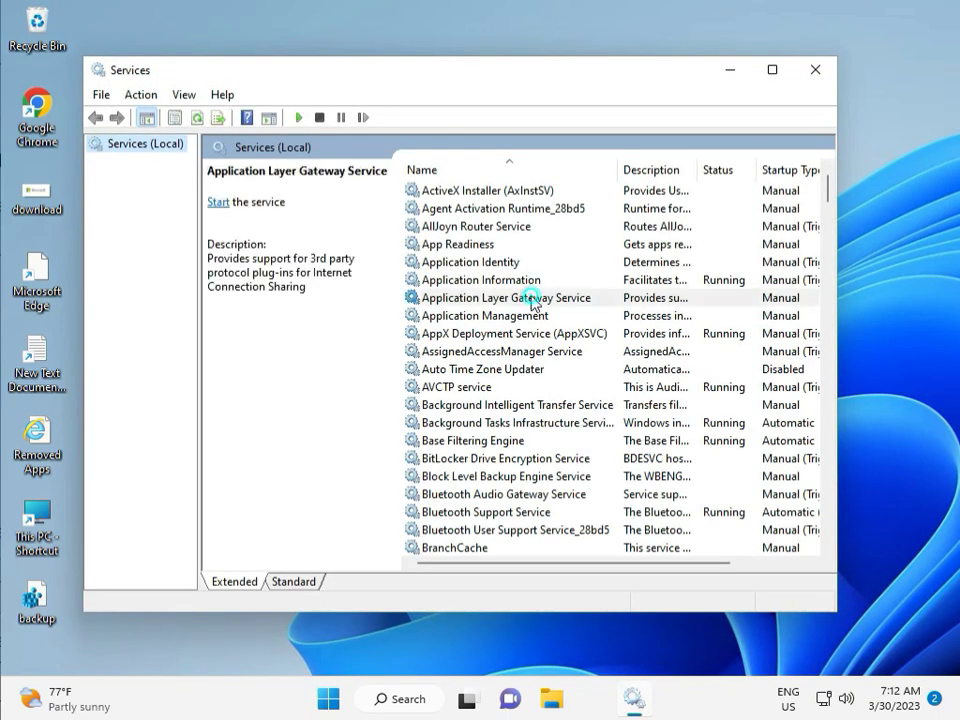
key("w")
scroll(495, 413, "down", 3)
scroll(495, 460, "down", 2)
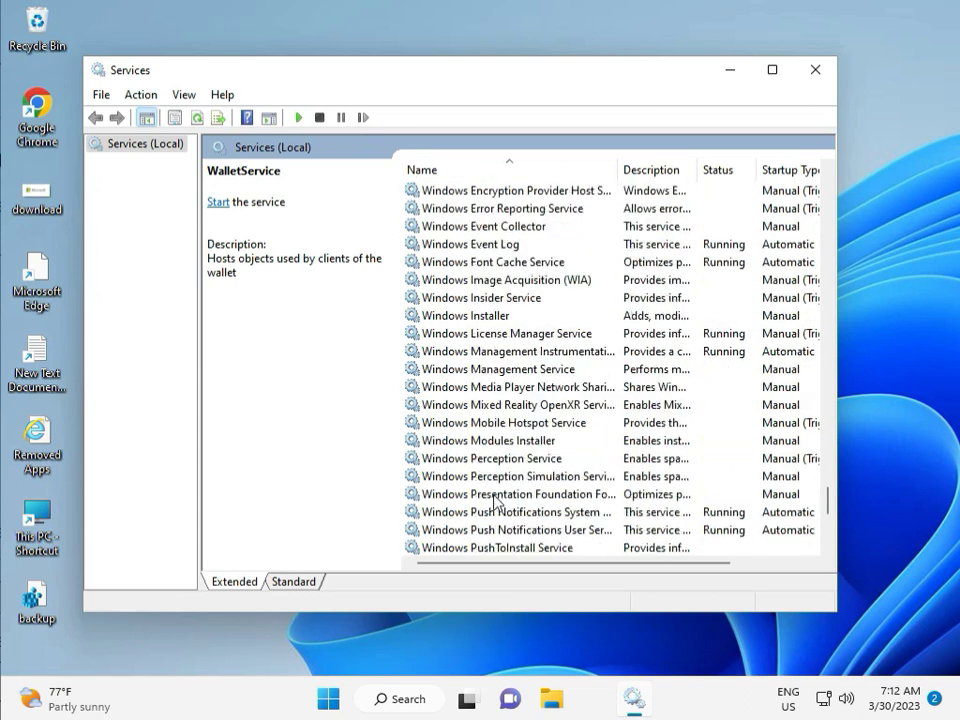
scroll(495, 500, "down", 5)
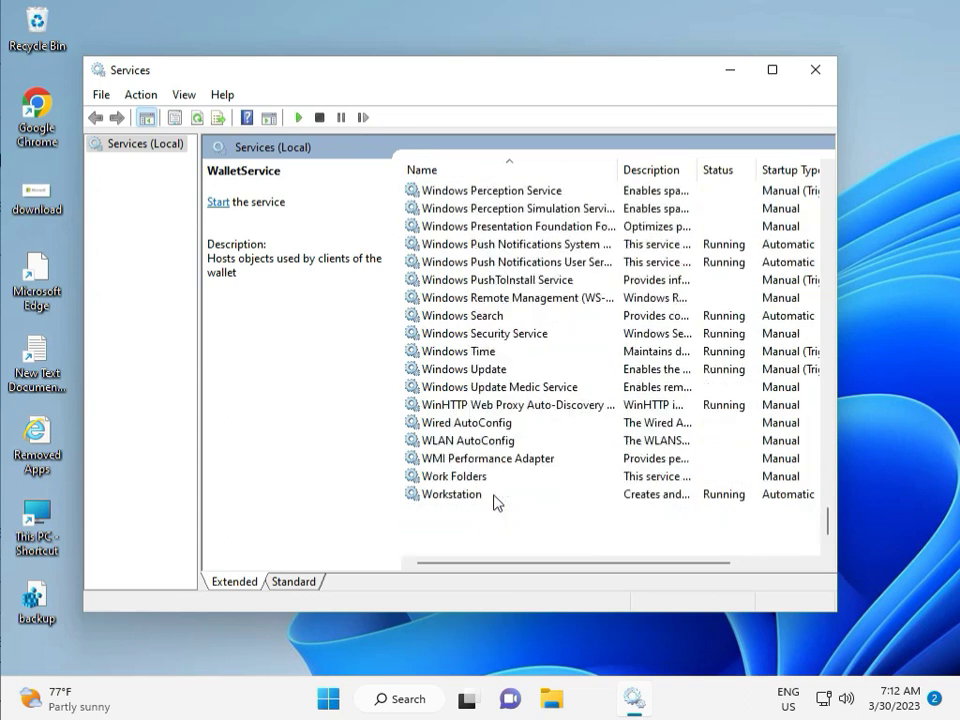
left_click(497, 369)
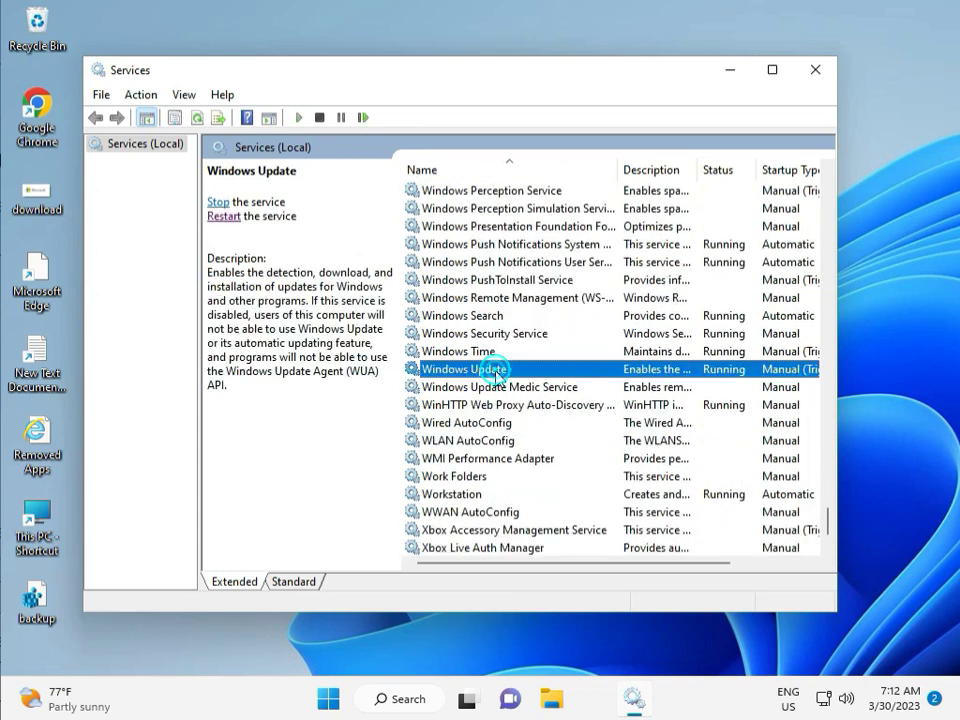
left_click(215, 202)
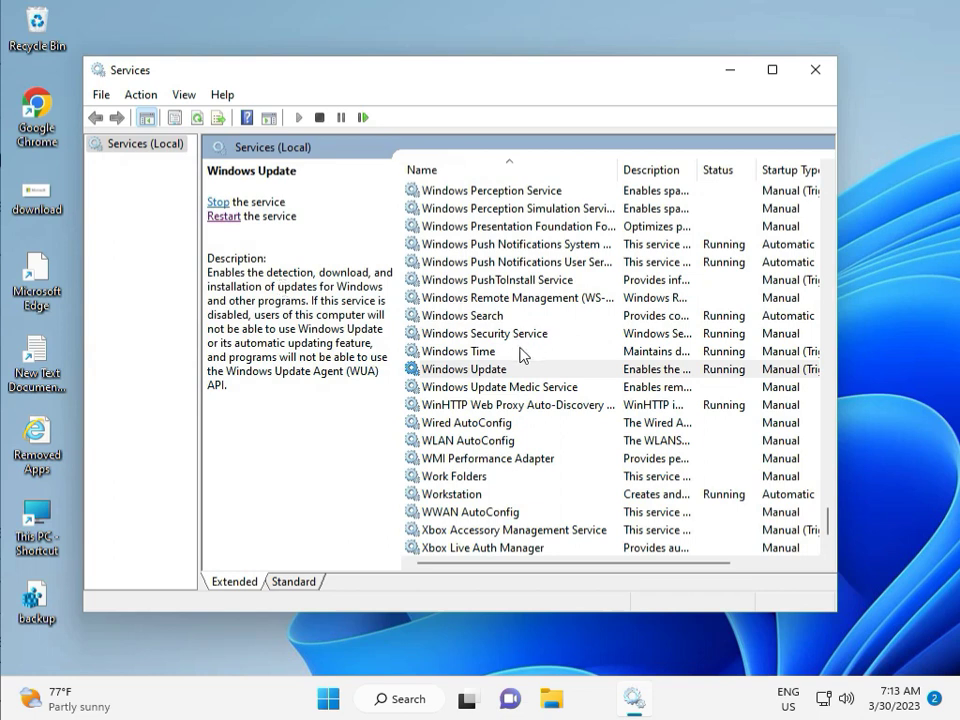
Step: Set Windows Update's startup type to Automatic, apply it, and close Services
double_click(489, 370)
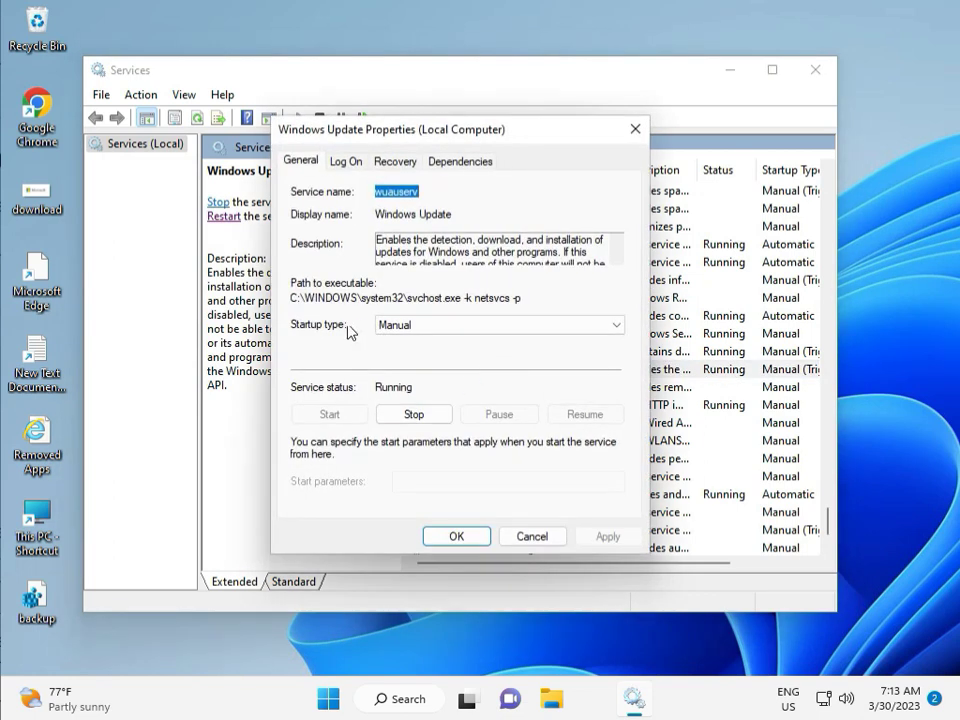
left_click(410, 326)
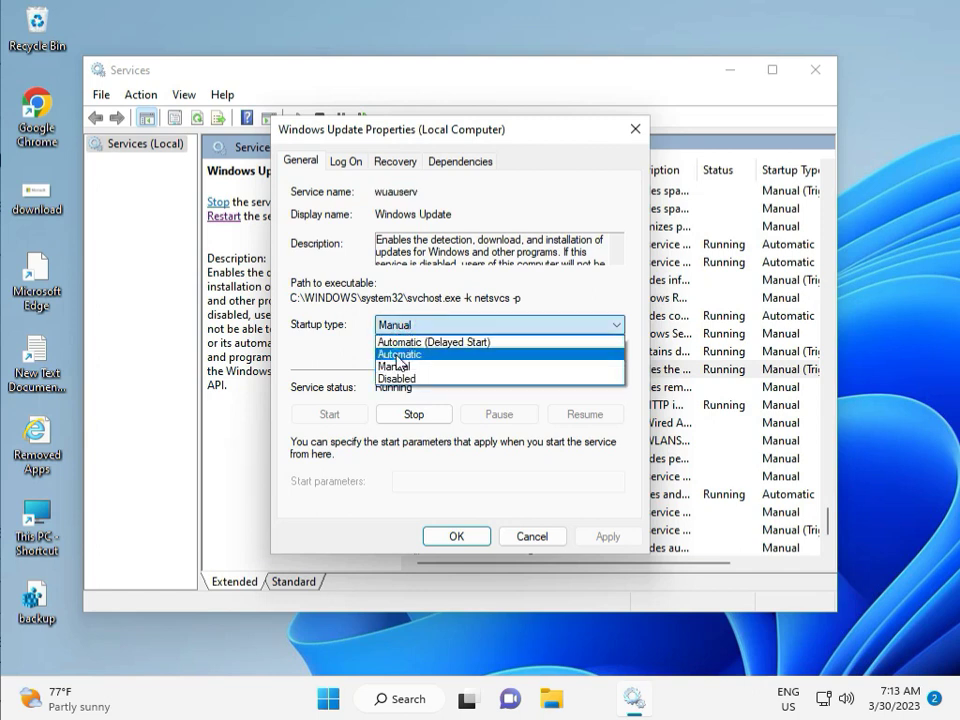
left_click(397, 355)
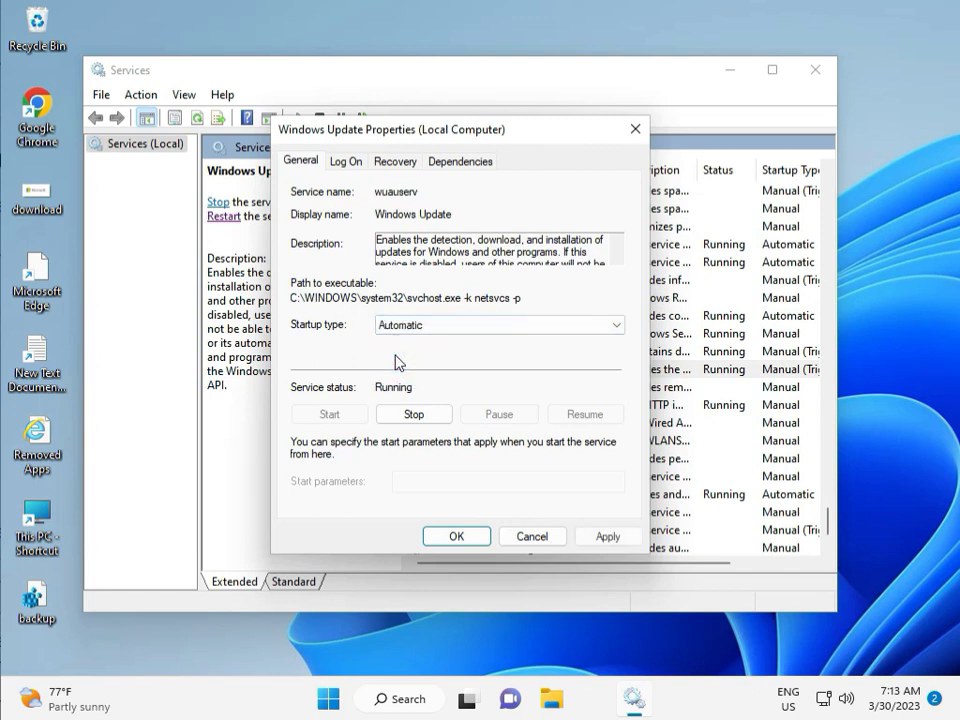
left_click(609, 537)
left_click(455, 537)
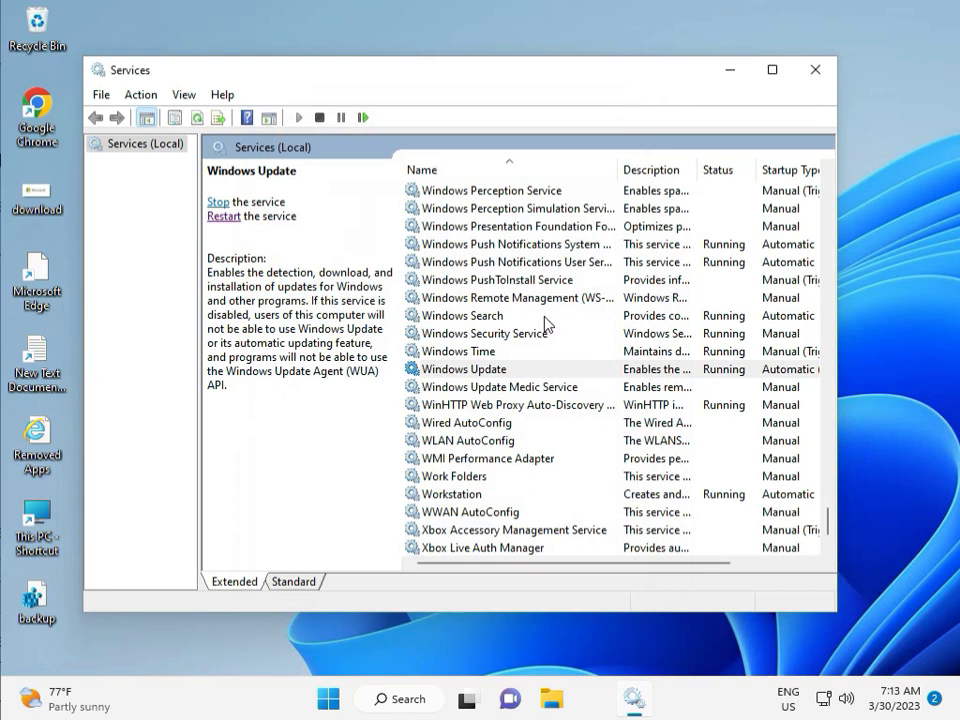
left_click(816, 70)
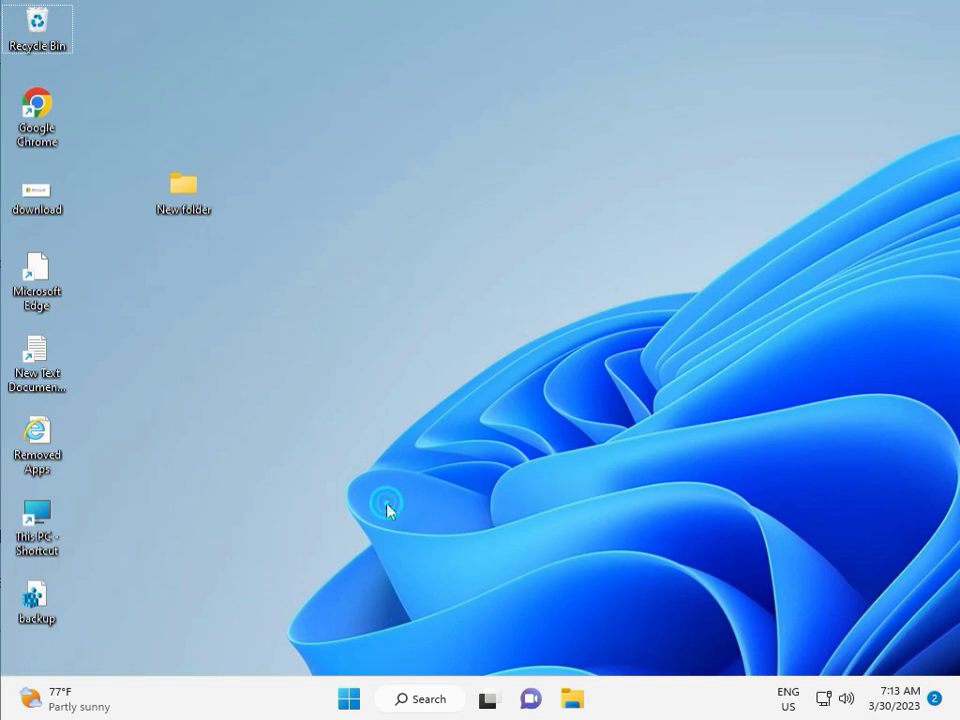
Step: Launch Registry Editor (regedit) from the Run box and approve the UAC prompt
key("super+r")
type("r")
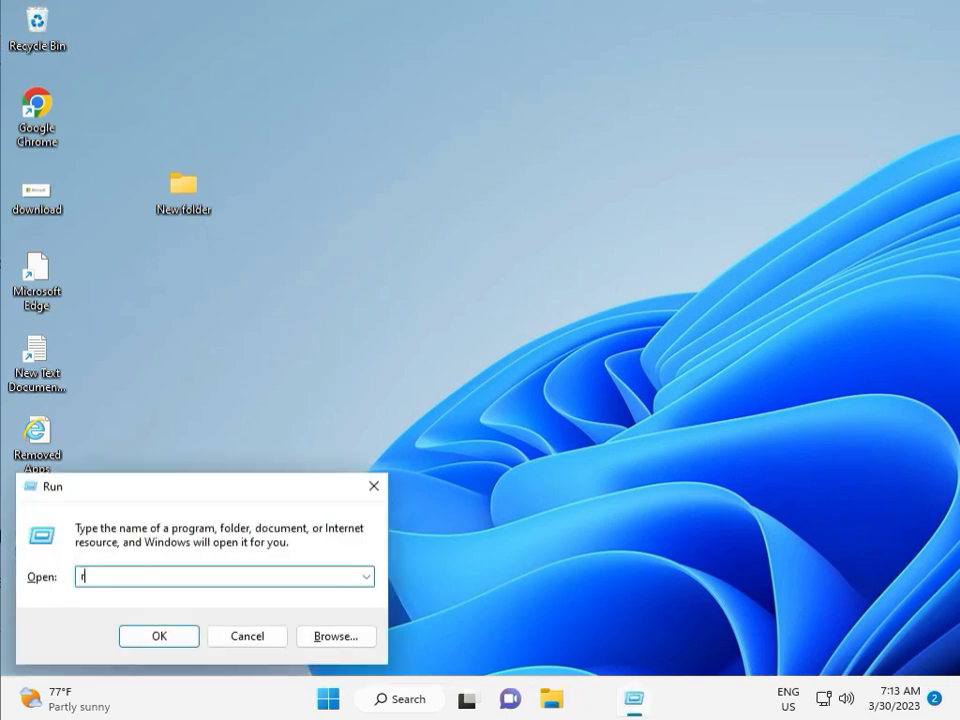
type("e")
type("t")
key("Return")
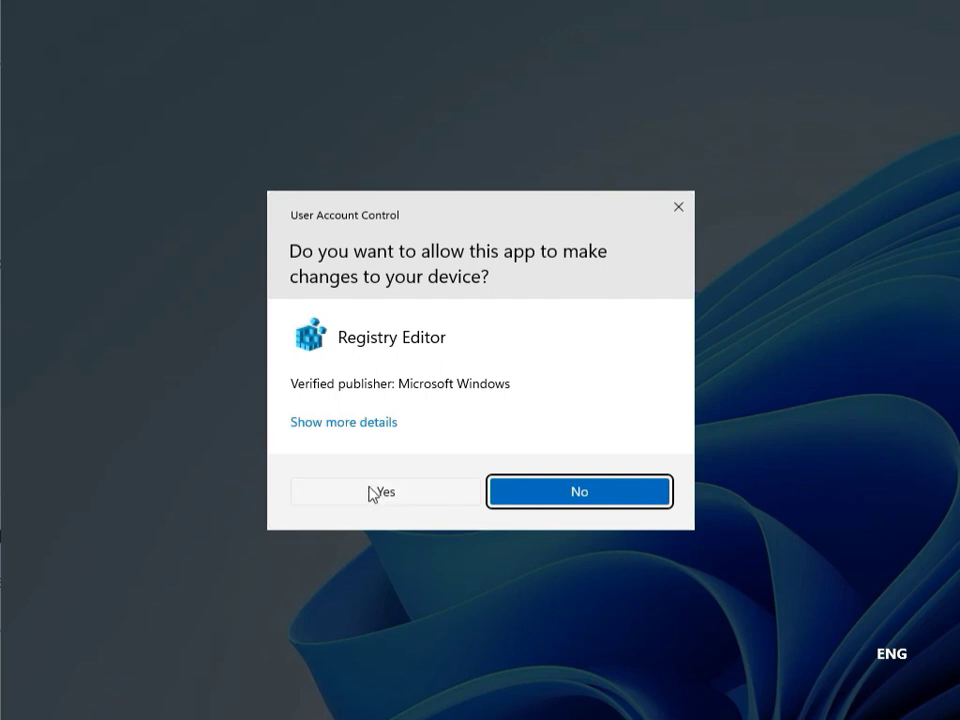
left_click(373, 494)
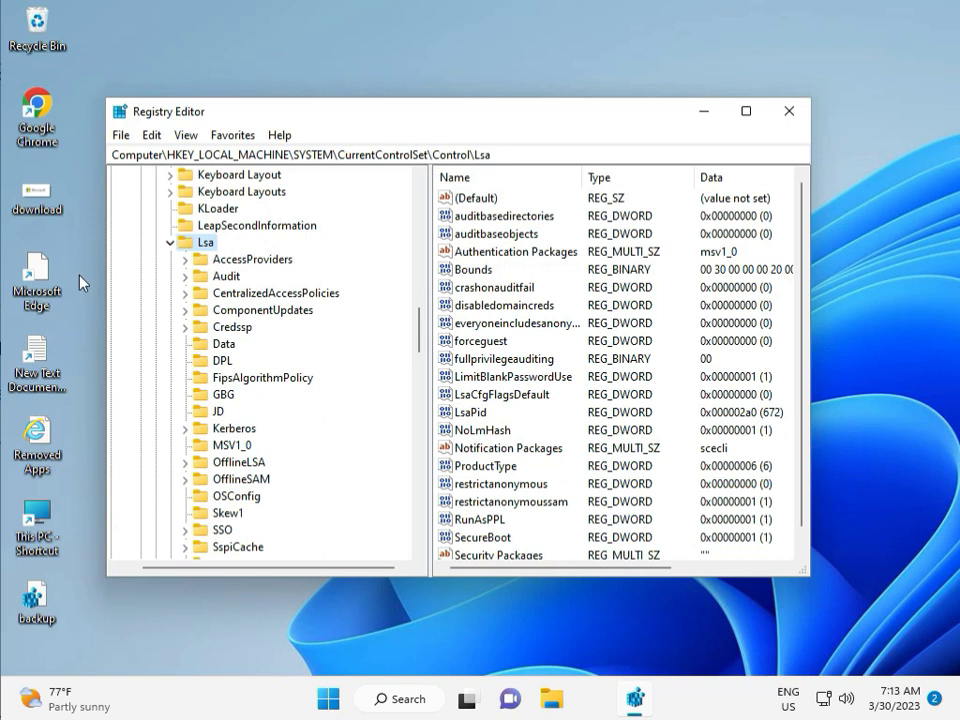
Step: Collapse the expanded Lsa, SYSTEM and HKEY_LOCAL_MACHINE keys in the registry tree
left_click(171, 242)
scroll(172, 260, "up", 4)
scroll(174, 270, "up", 8)
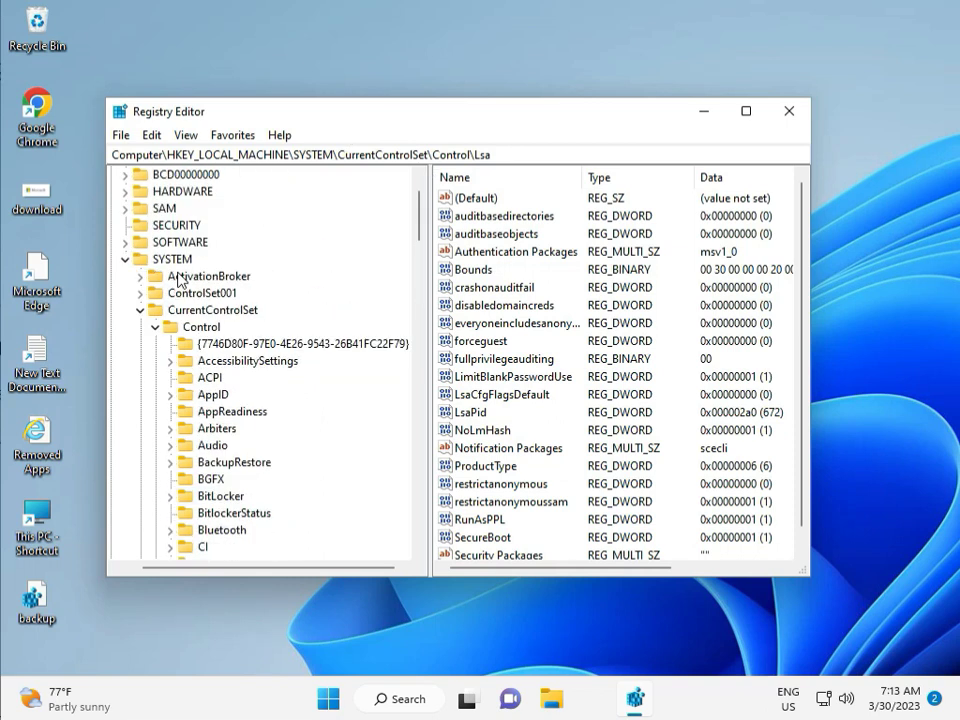
scroll(176, 280, "up", 2)
left_click(124, 327)
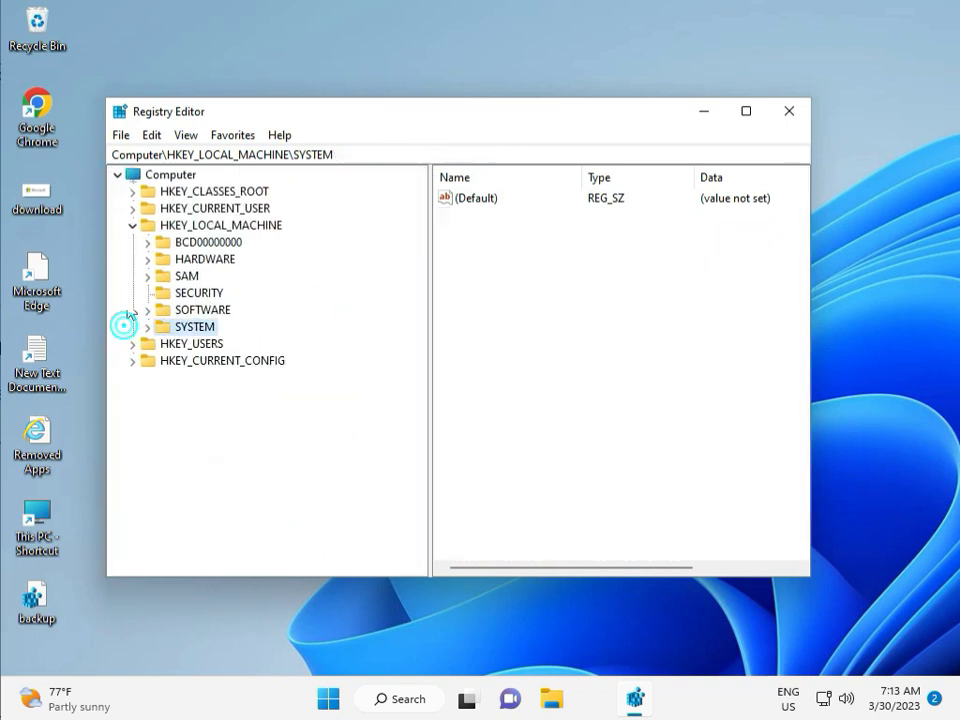
left_click(135, 225)
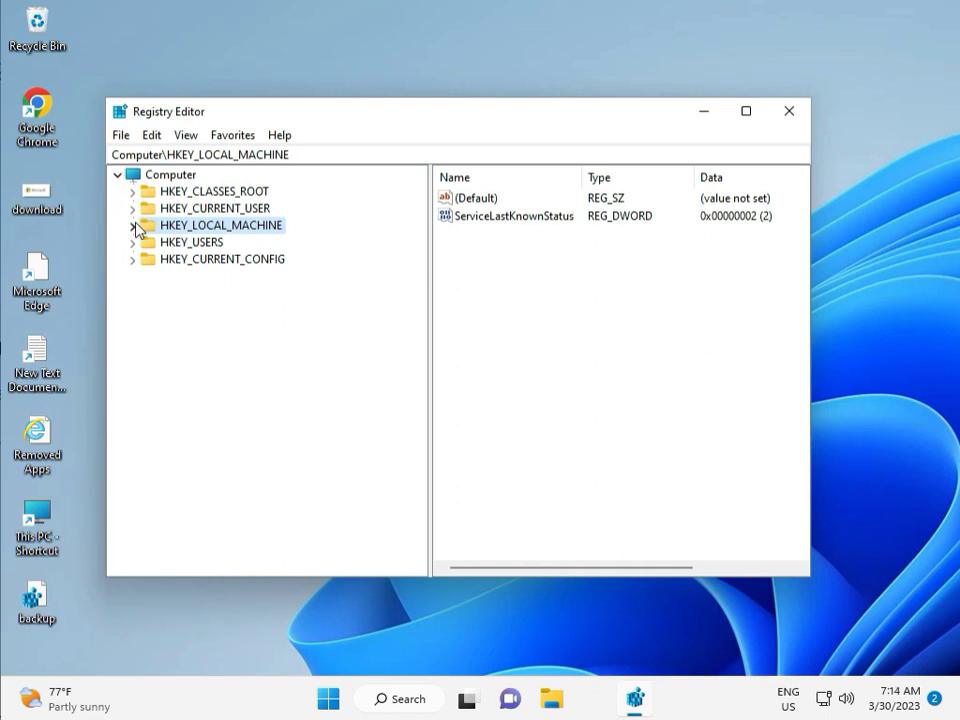
Step: Expand HKEY_LOCAL_MACHINE\SOFTWARE\Policies\Microsoft\Windows to show its subkeys
left_click(134, 225)
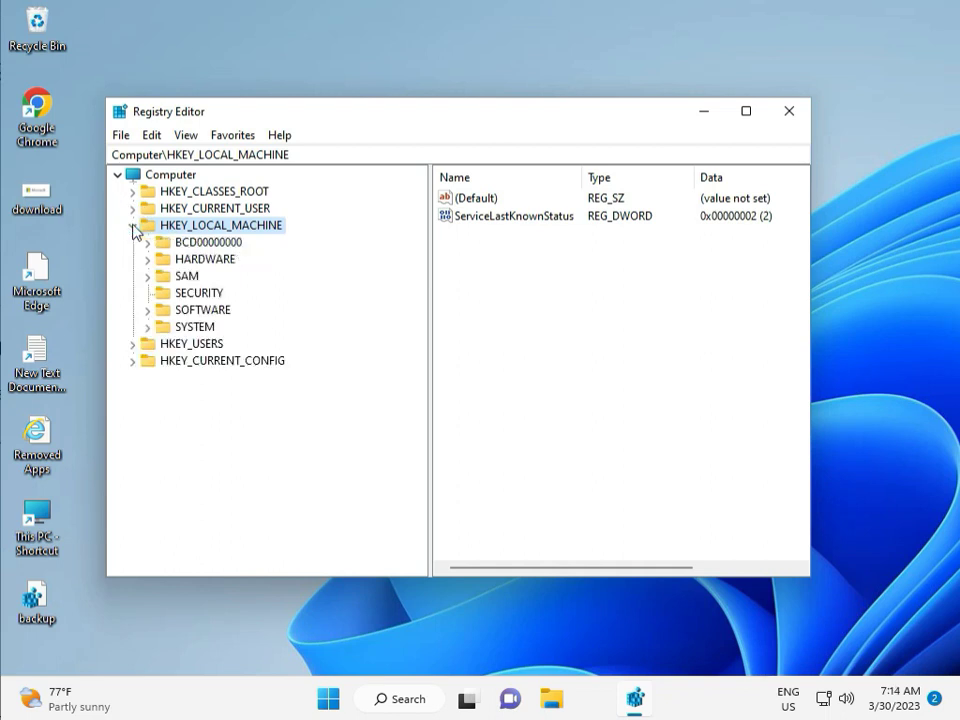
left_click(148, 310)
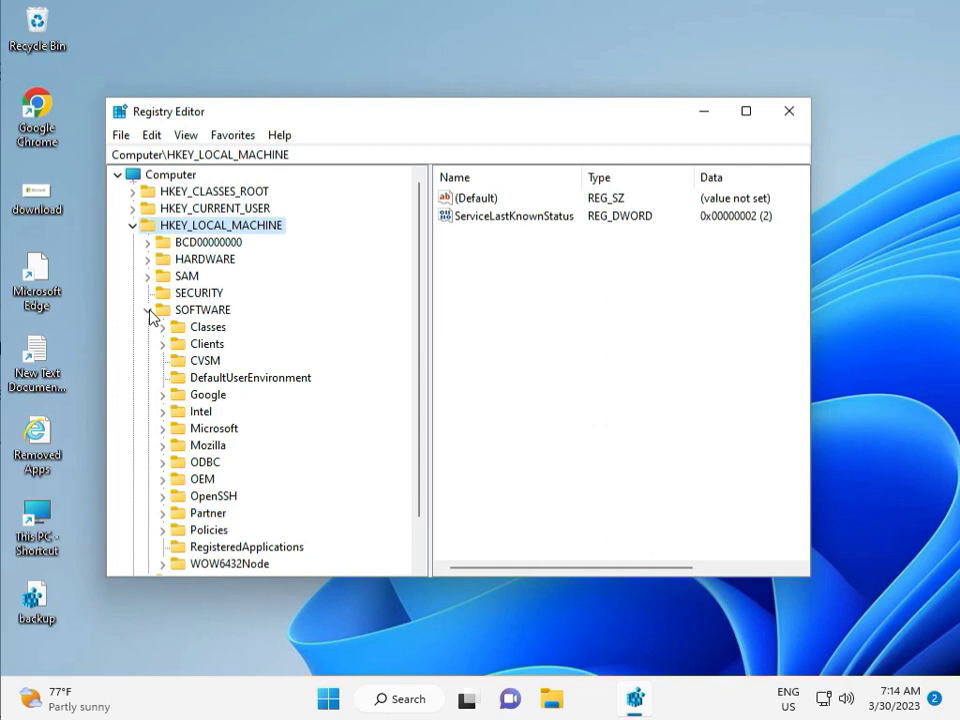
scroll(193, 392, "down", 1)
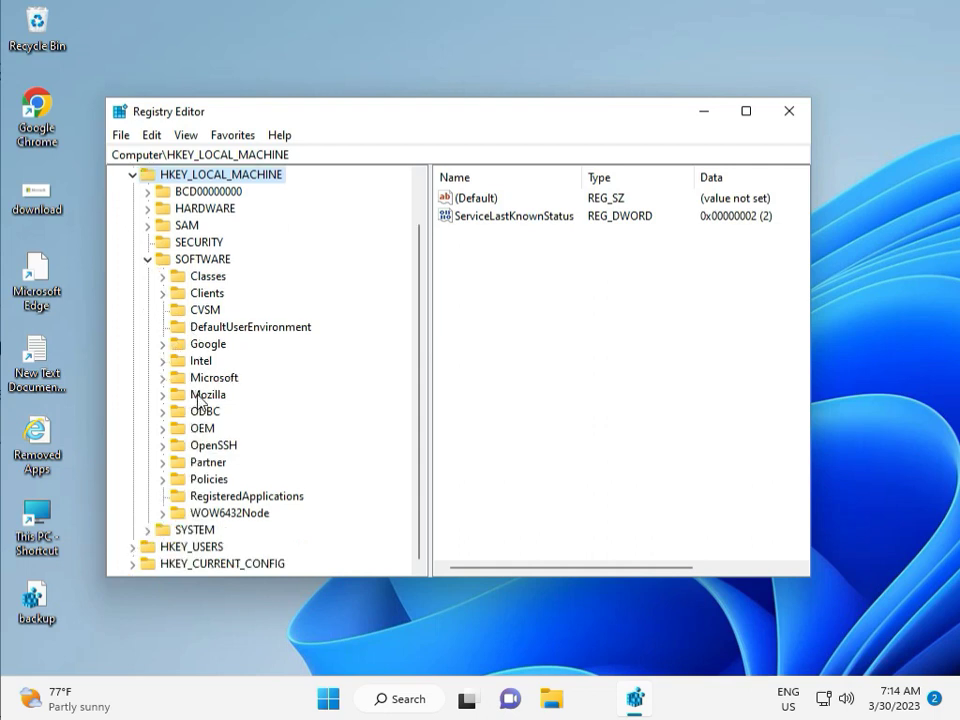
left_click(164, 479)
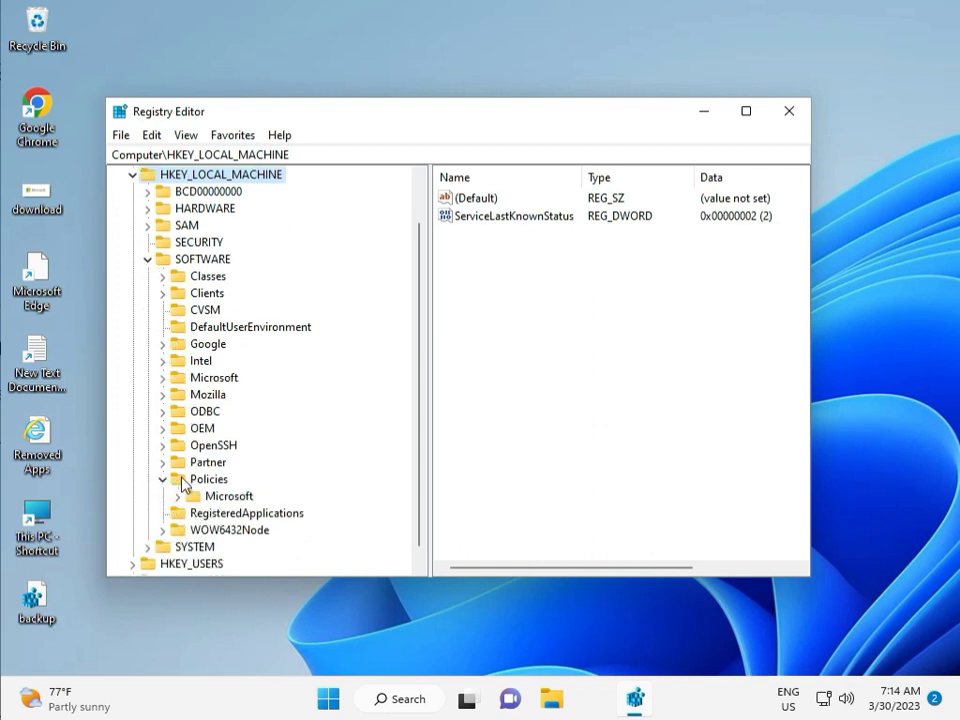
left_click(179, 496)
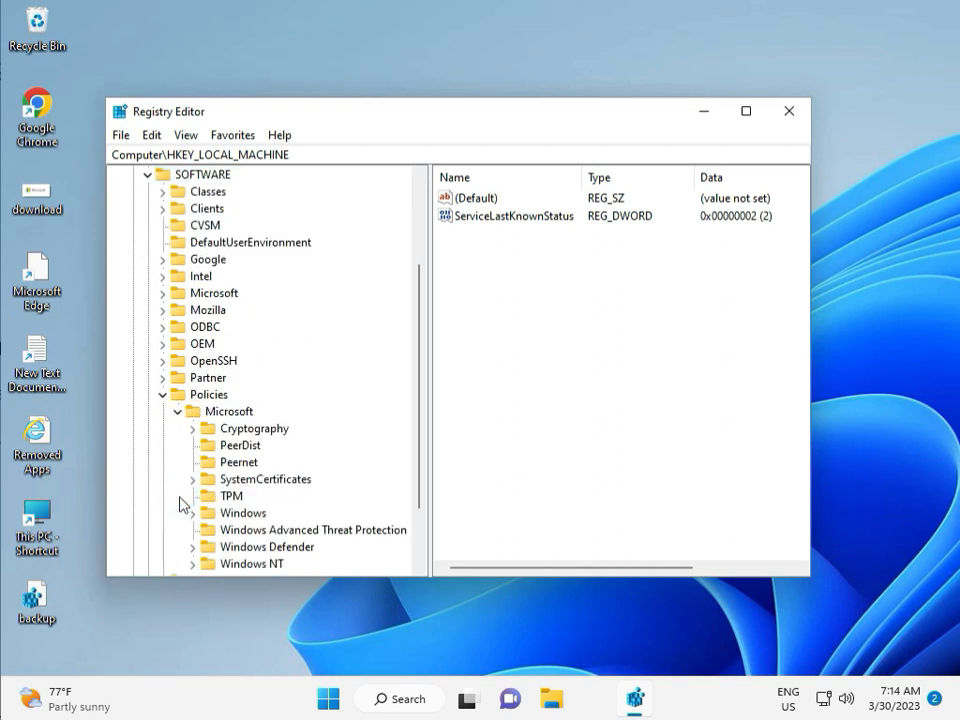
scroll(222, 495, "down", 2)
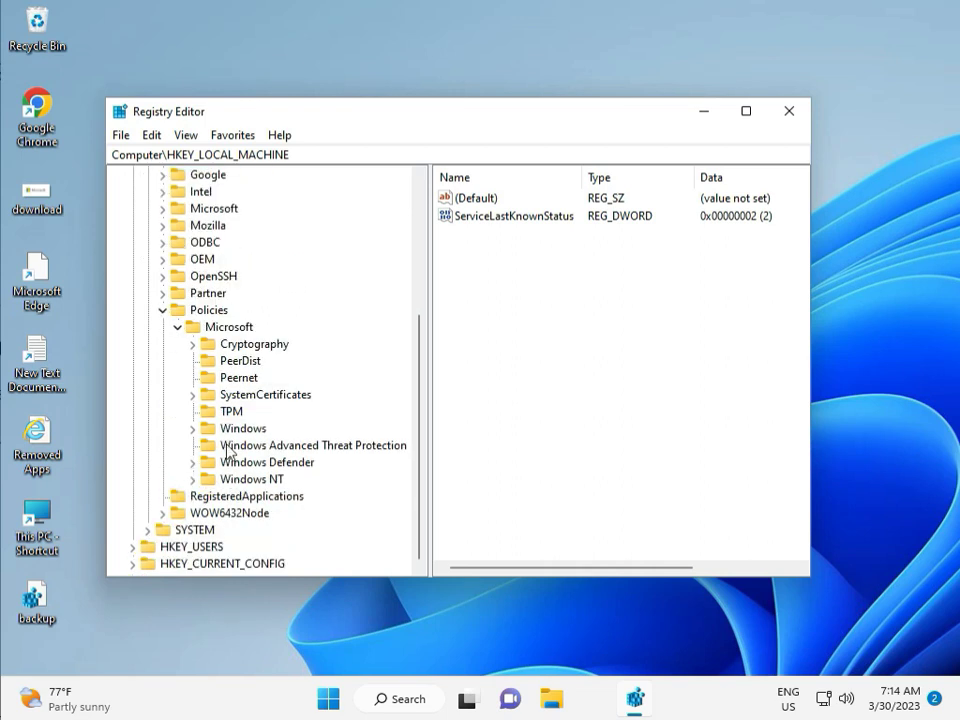
left_click(193, 428)
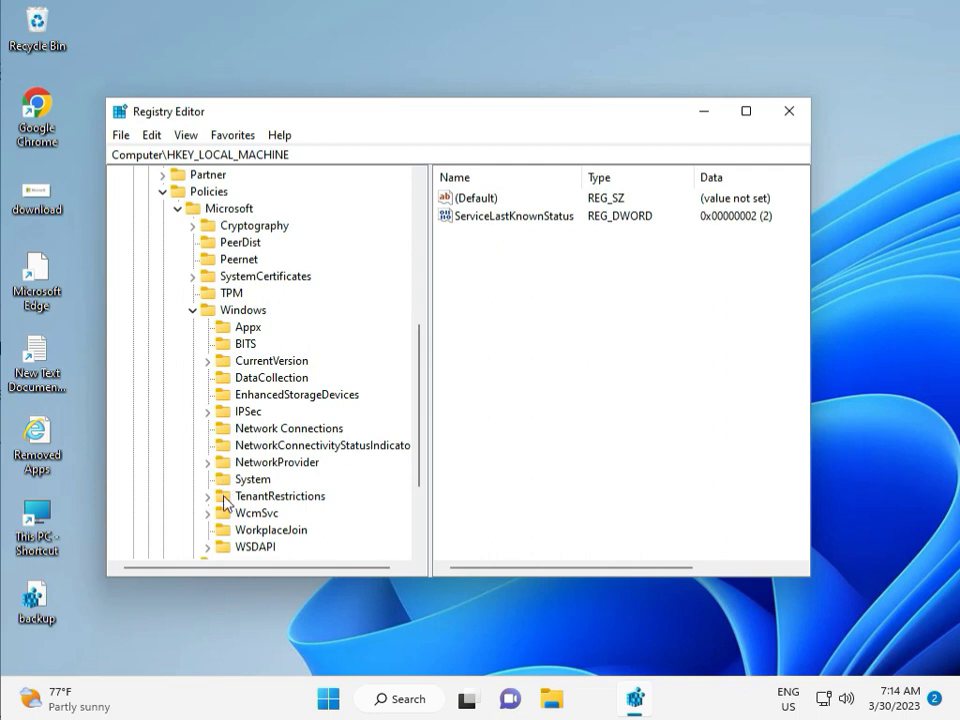
scroll(224, 537, "down", 1)
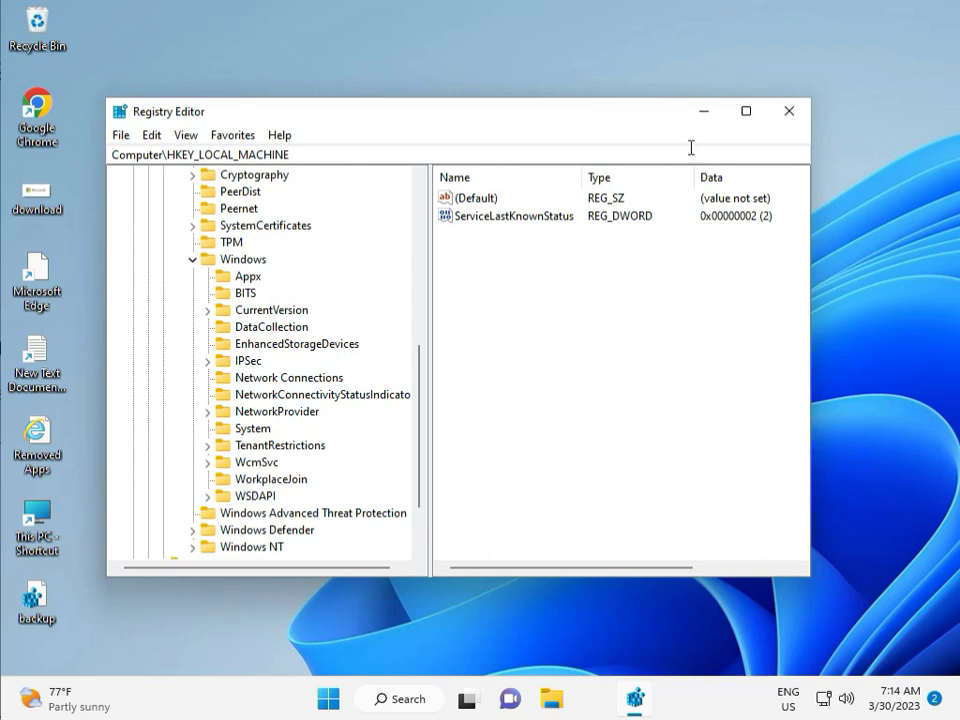
Step: Close Registry Editor, then start Command Prompt (cmd) as administrator and approve UAC
left_click(789, 111)
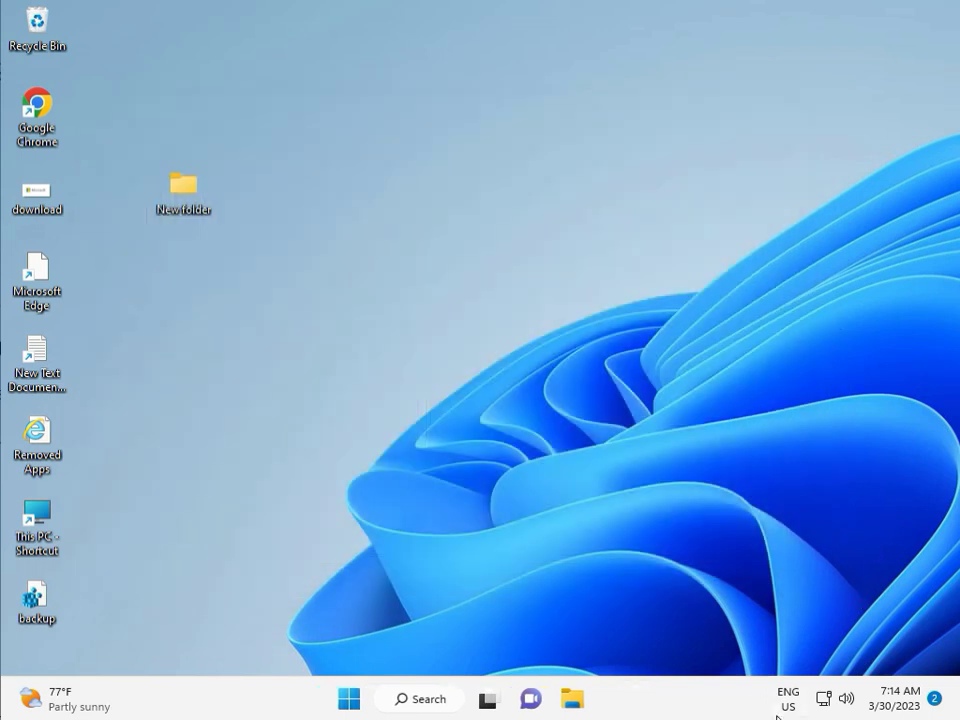
left_click(290, 446)
key("super")
type("cmd")
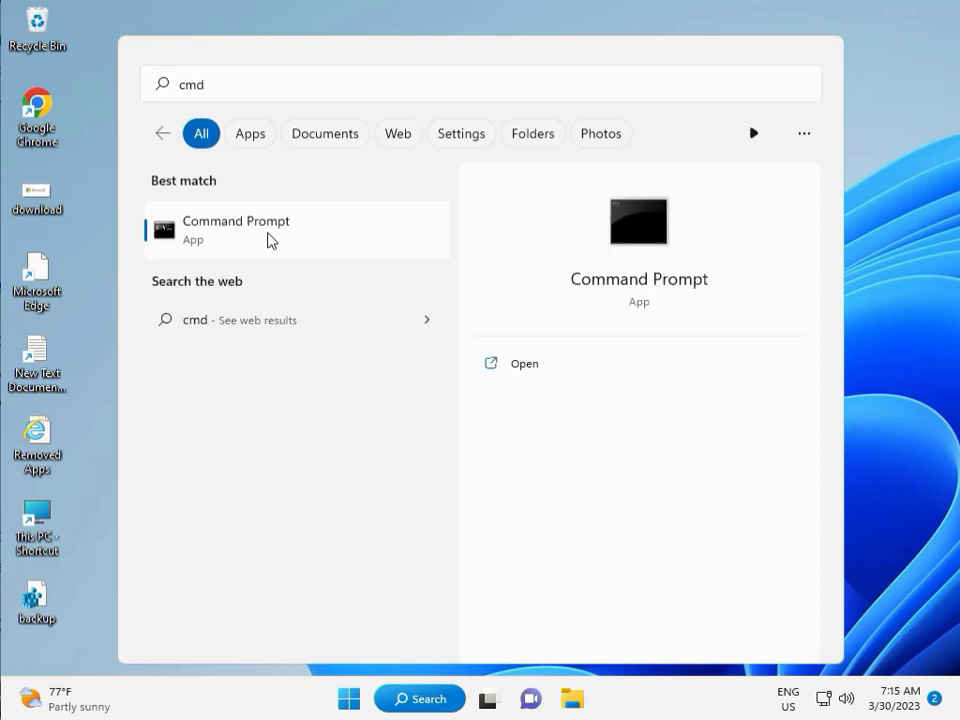
left_click(513, 396)
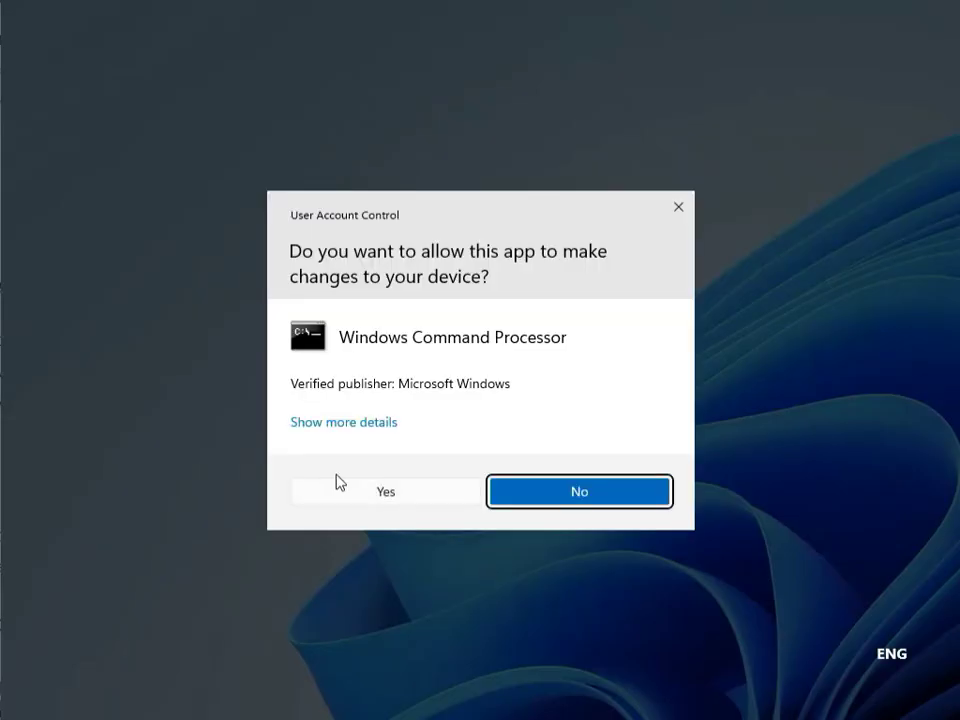
left_click(352, 488)
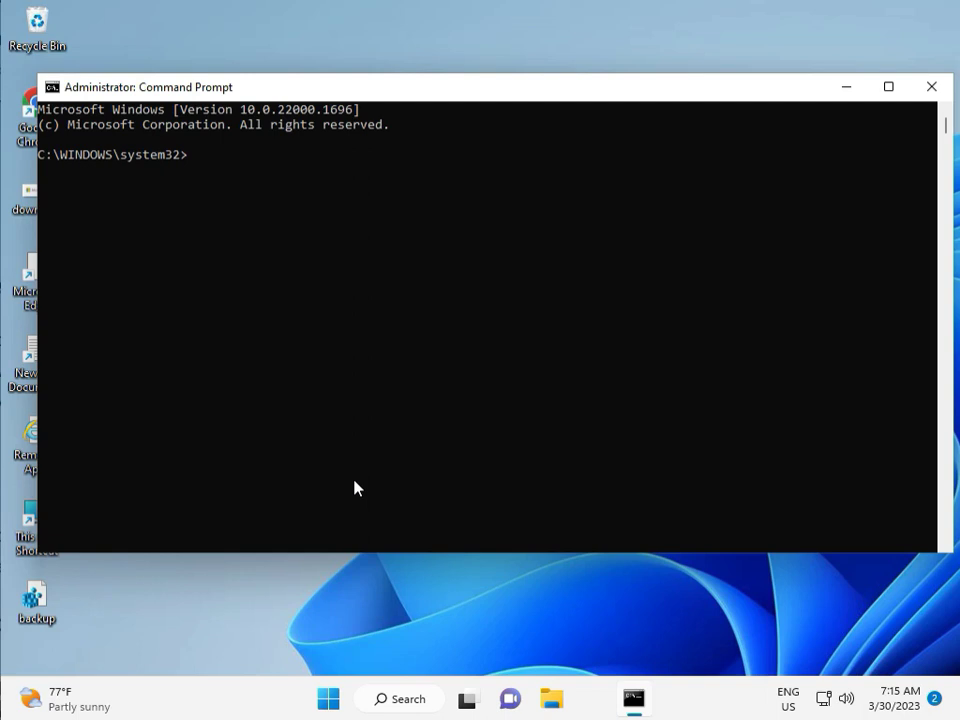
Step: Run chkdsk /f /r and answer y to schedule the disk check for the next restart
type("ch")
type("kd")
type("sk")
type(" /")
type("f")
type(" /")
type("r")
key("Return")
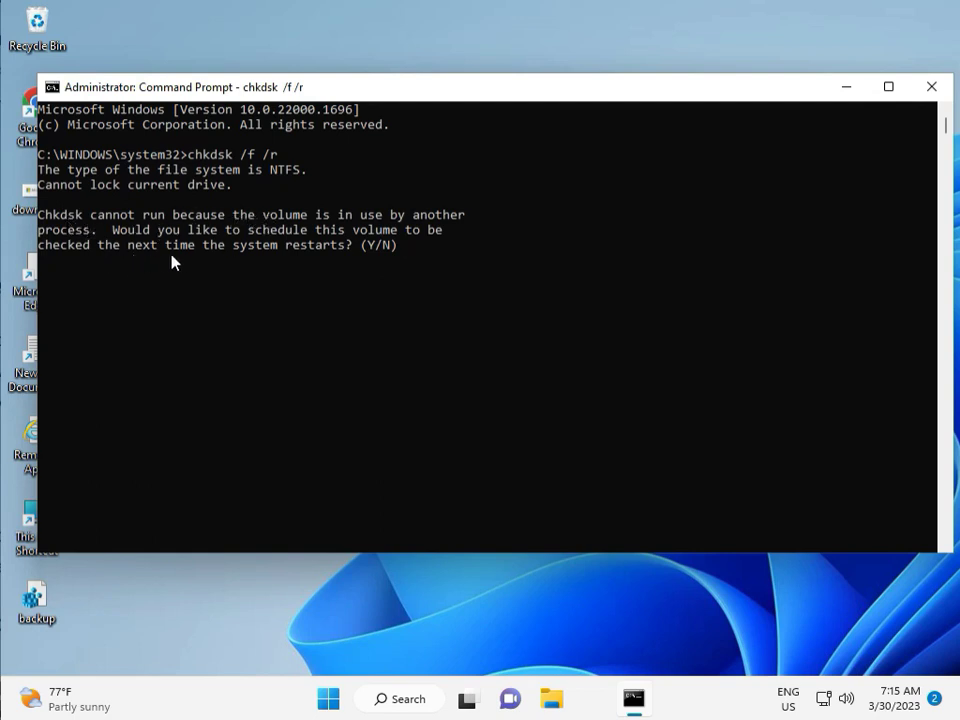
type("y")
key("Return")
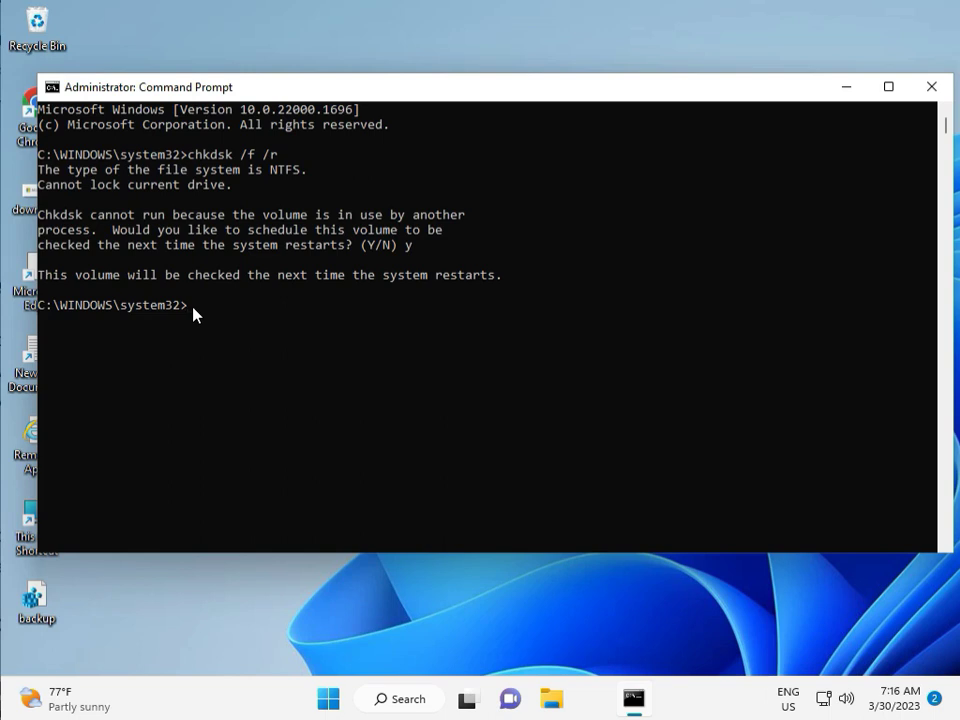
Step: Close the old console and launch Command Prompt as administrator from a 'cmd' search, approving UAC
left_click(931, 88)
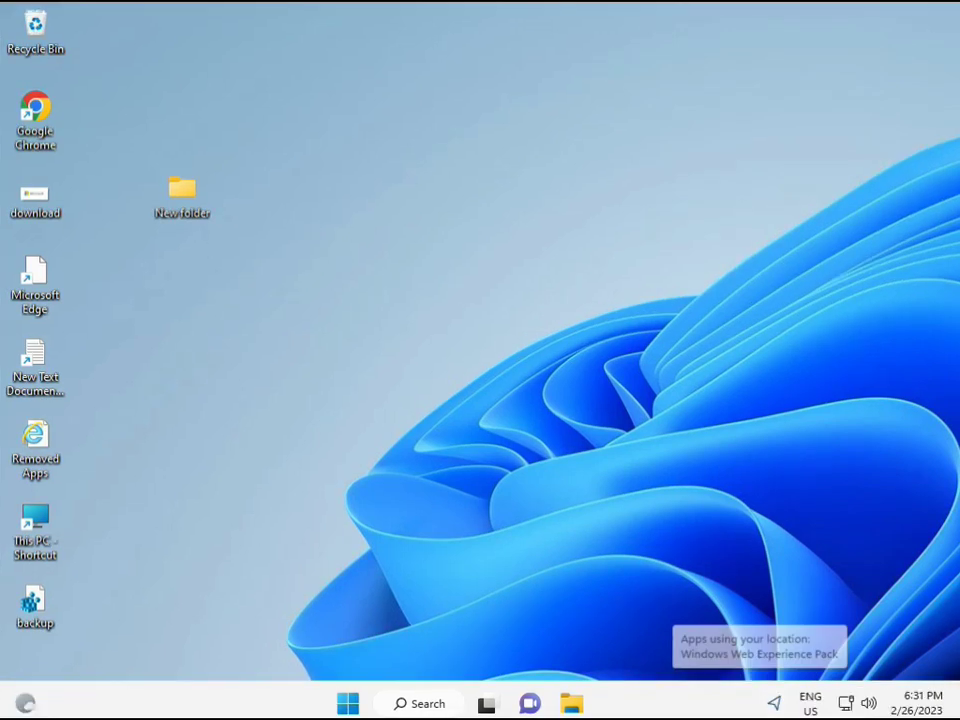
left_click(347, 704)
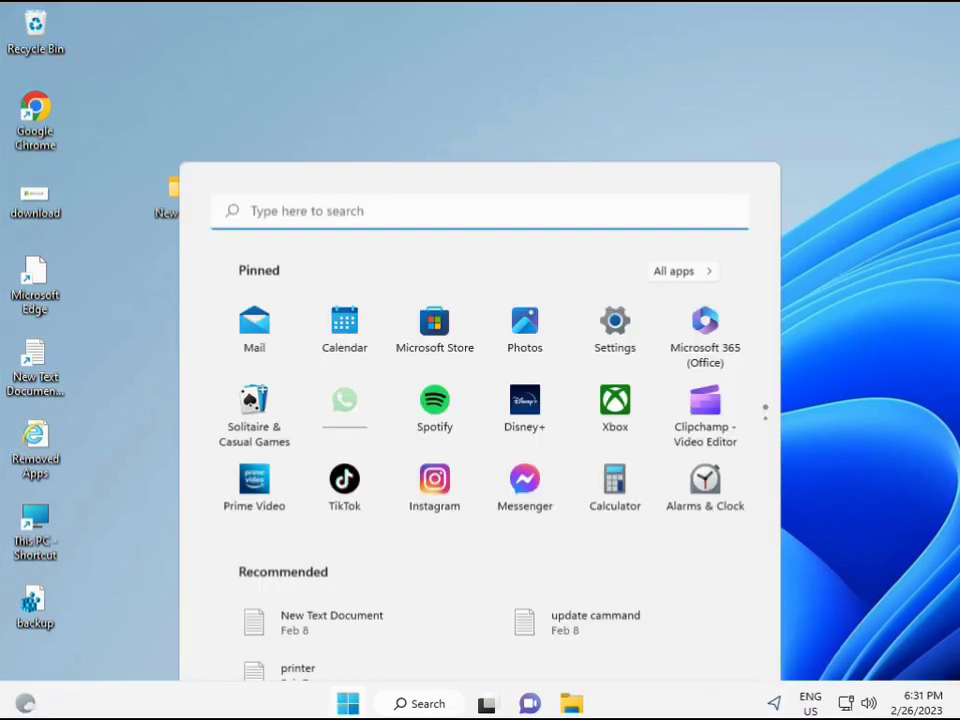
left_click(390, 706)
type("cmd")
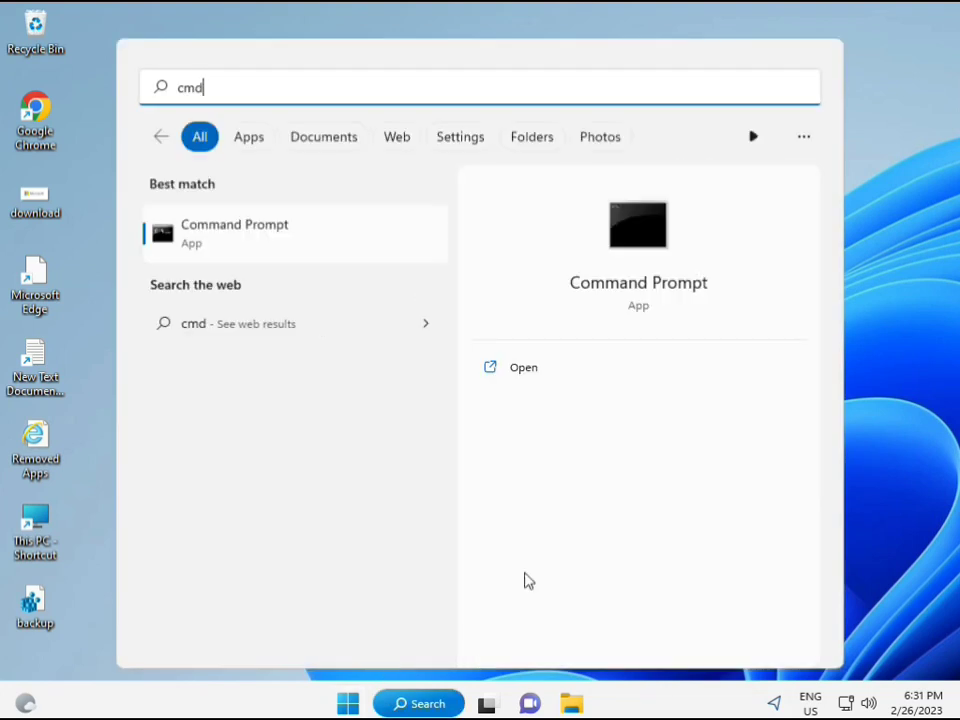
left_click(212, 235)
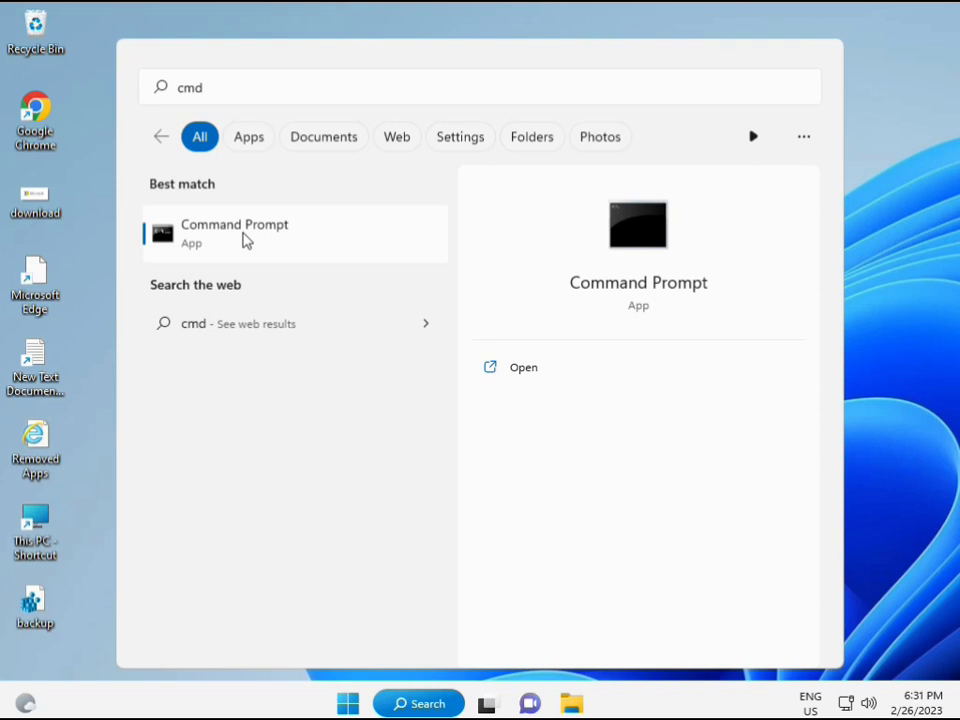
right_click(245, 240)
key("Escape")
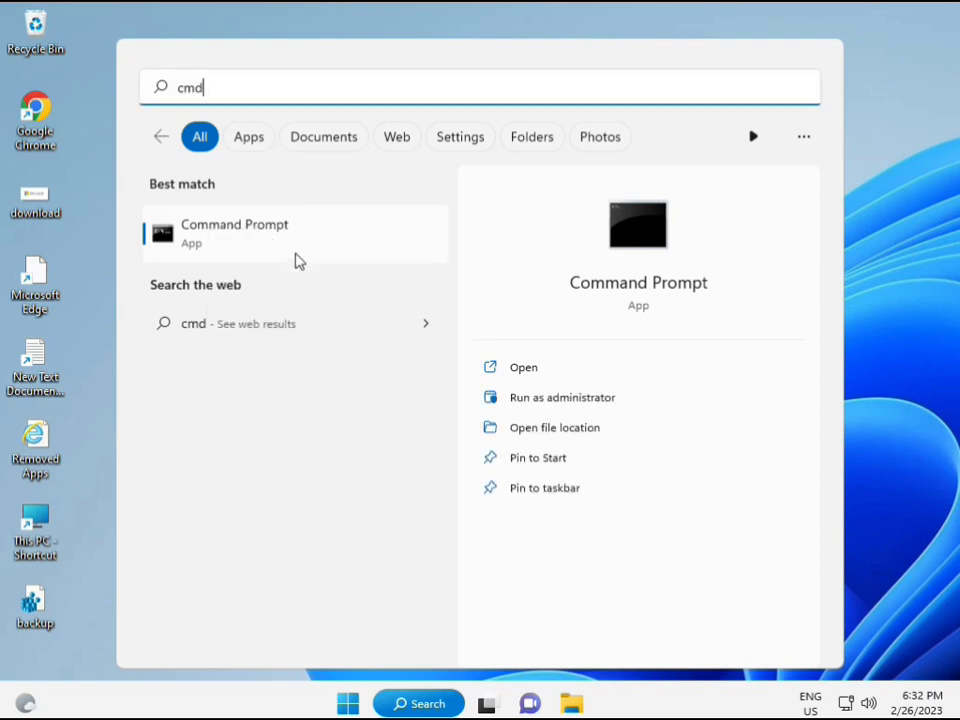
left_click(560, 397)
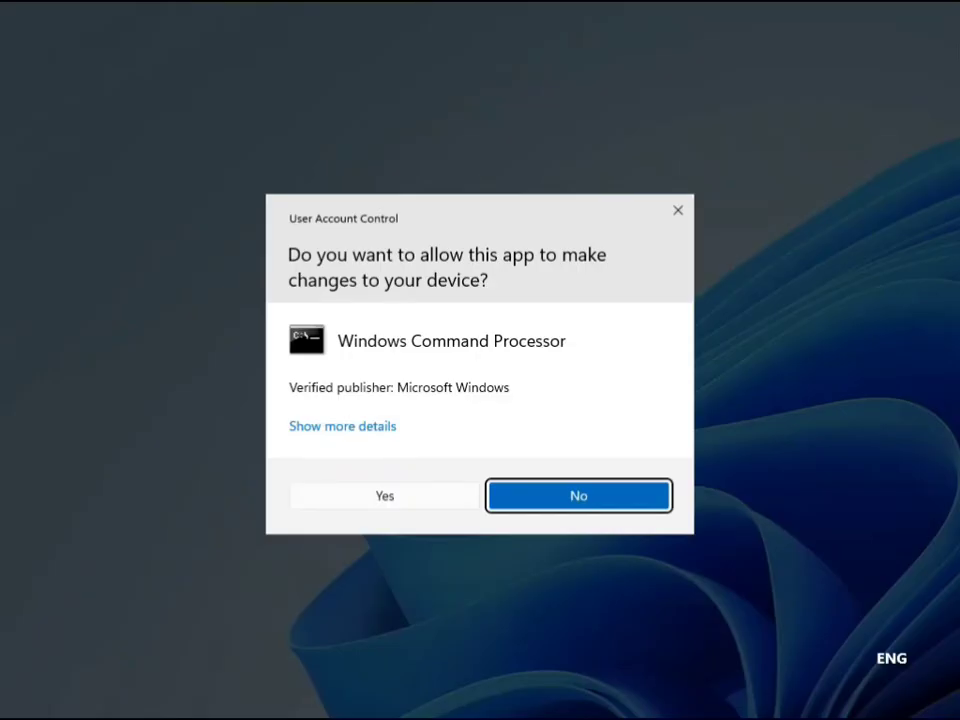
left_click(393, 493)
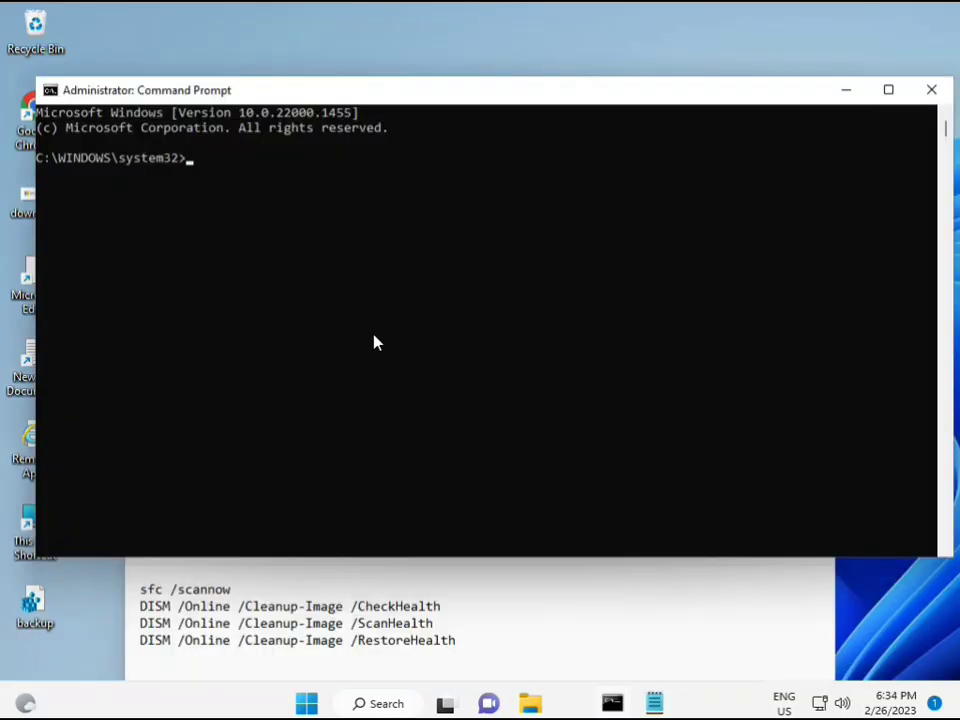
Step: Run sfc /scannow in the administrator console after correcting a mistyped start
left_click(192, 158)
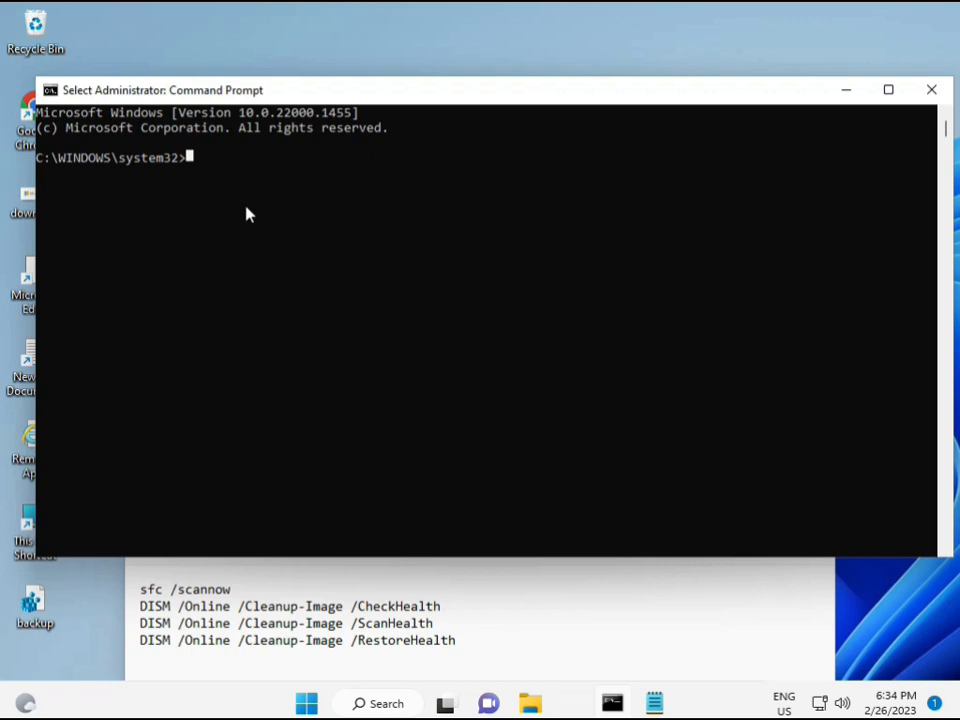
type("sca")
key("BackSpace")
key("BackSpace")
key("BackSpace")
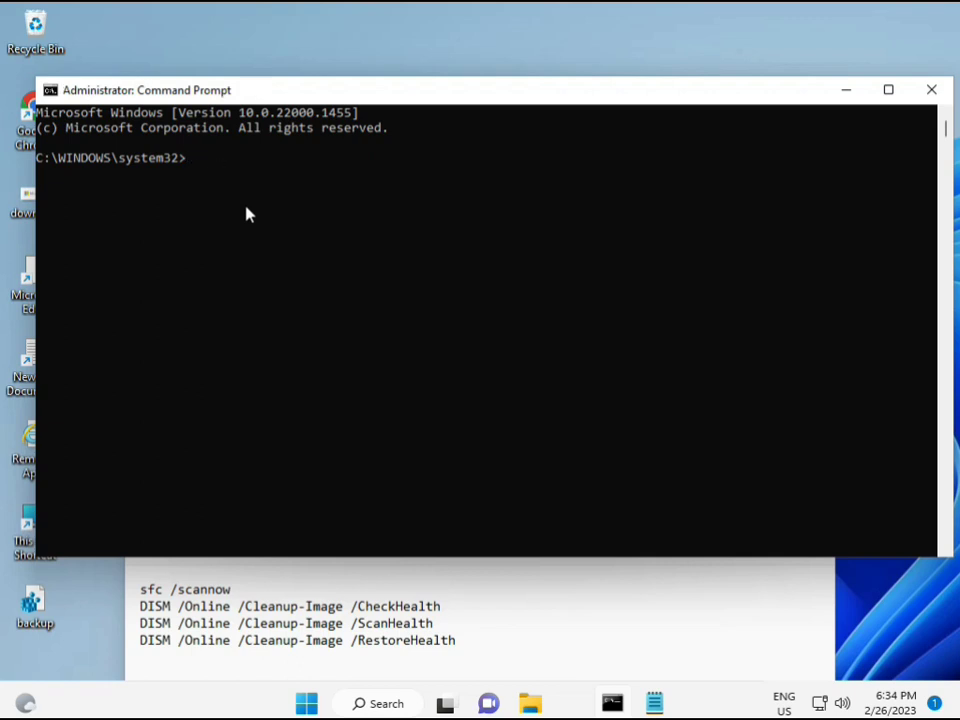
type("sfc")
type(" /scanno")
type("w")
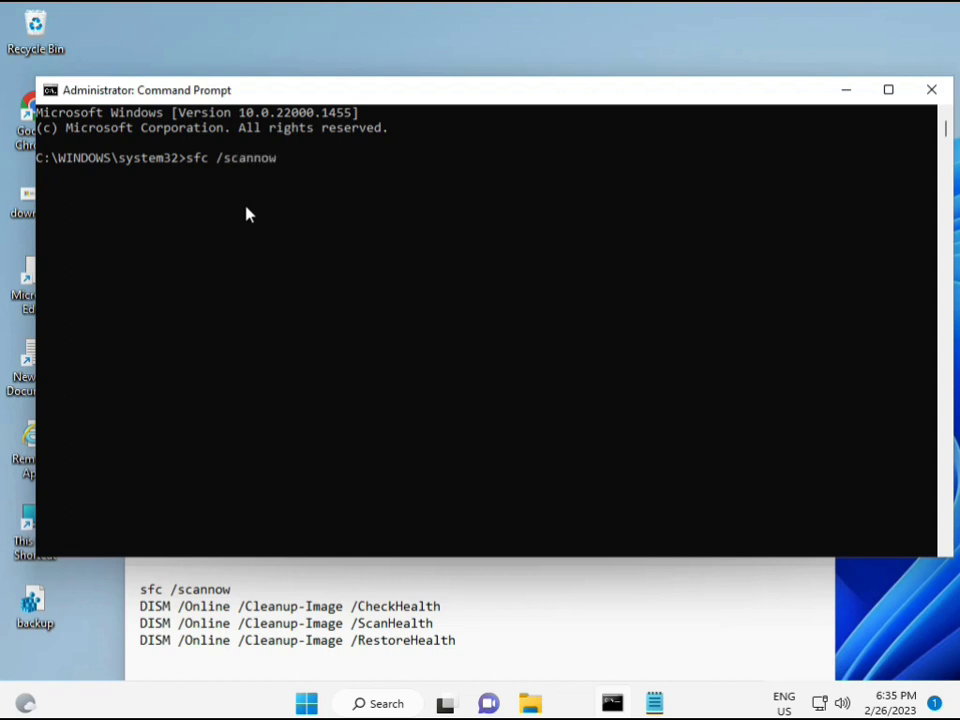
key("Return")
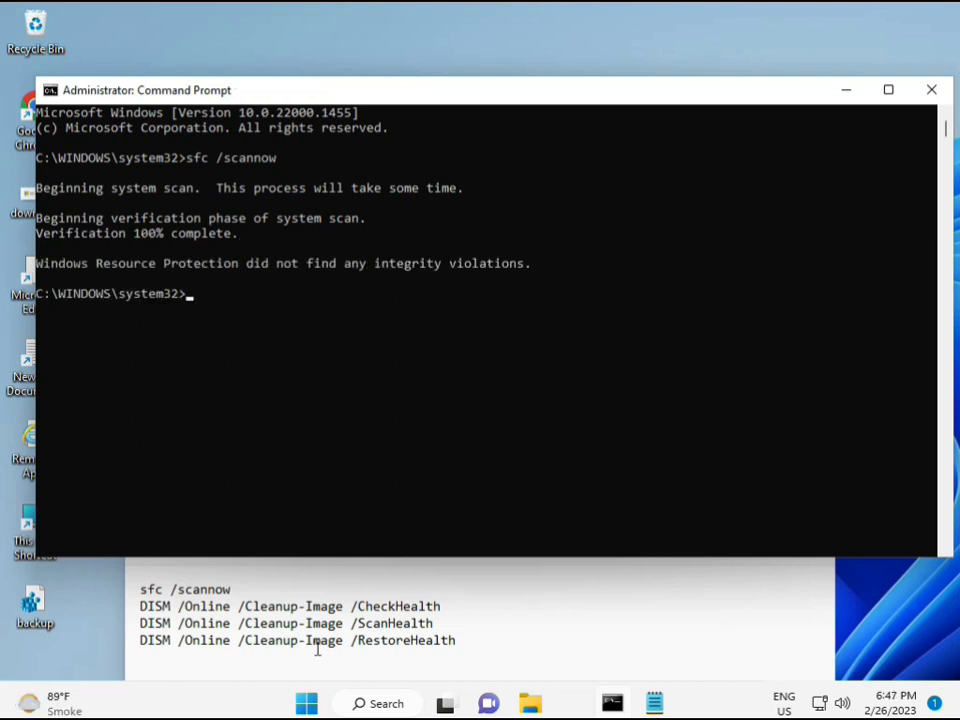
Step: Copy the DISM CheckHealth command line from the Notepad notes
left_click(145, 605)
left_click_drag(141, 605, 450, 606)
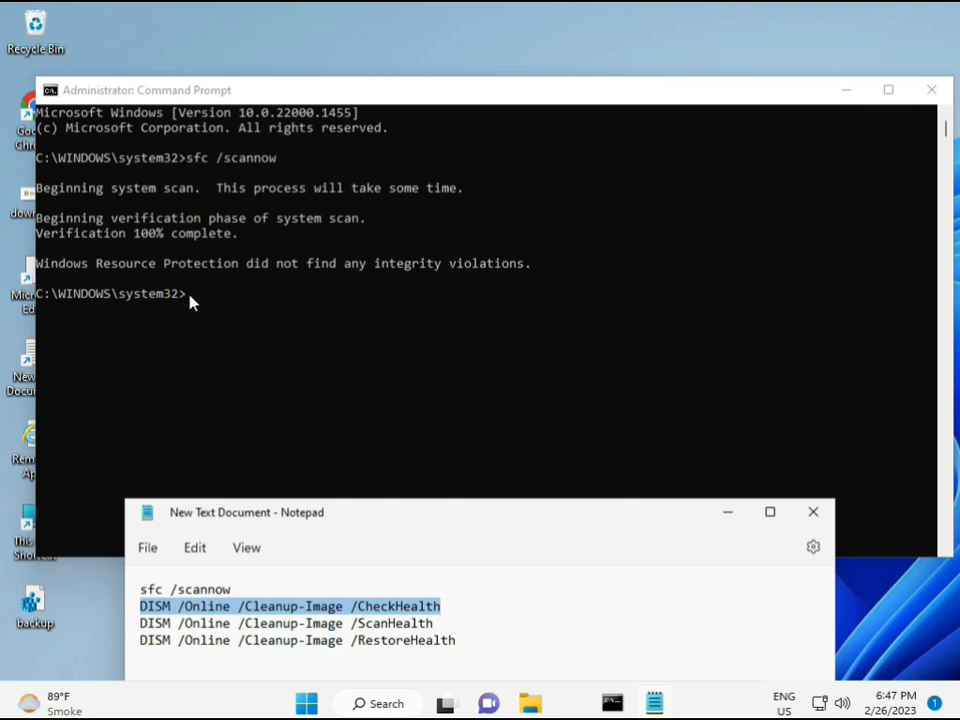
right_click(257, 608)
left_click(302, 322)
Step: Paste the CheckHealth command into the admin console via its window menu and run it
left_click(238, 311)
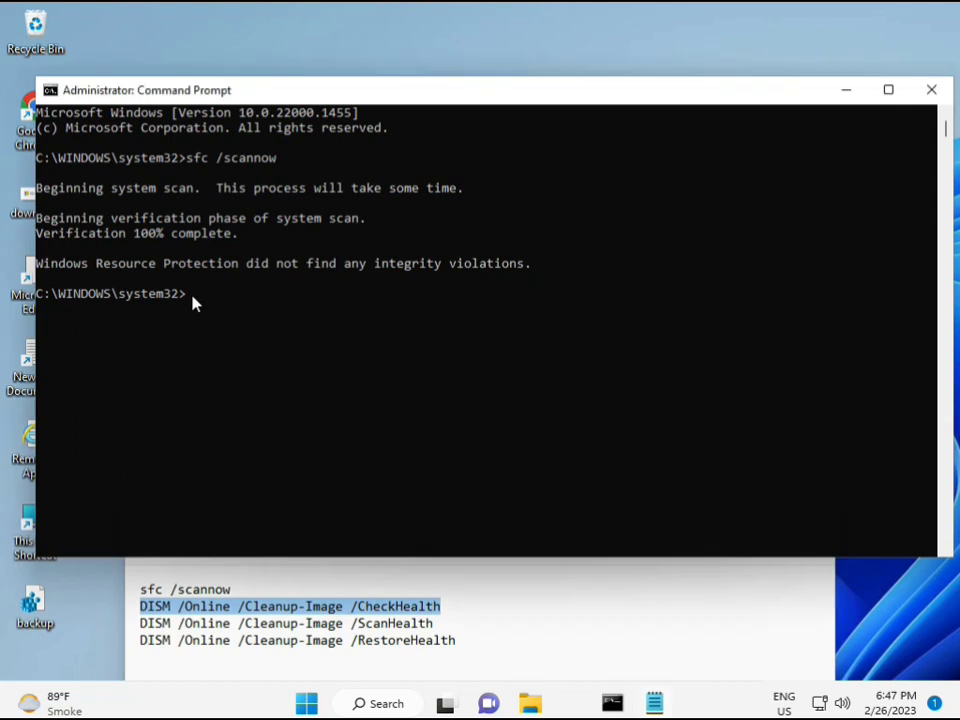
right_click(76, 92)
mouse_move(121, 234)
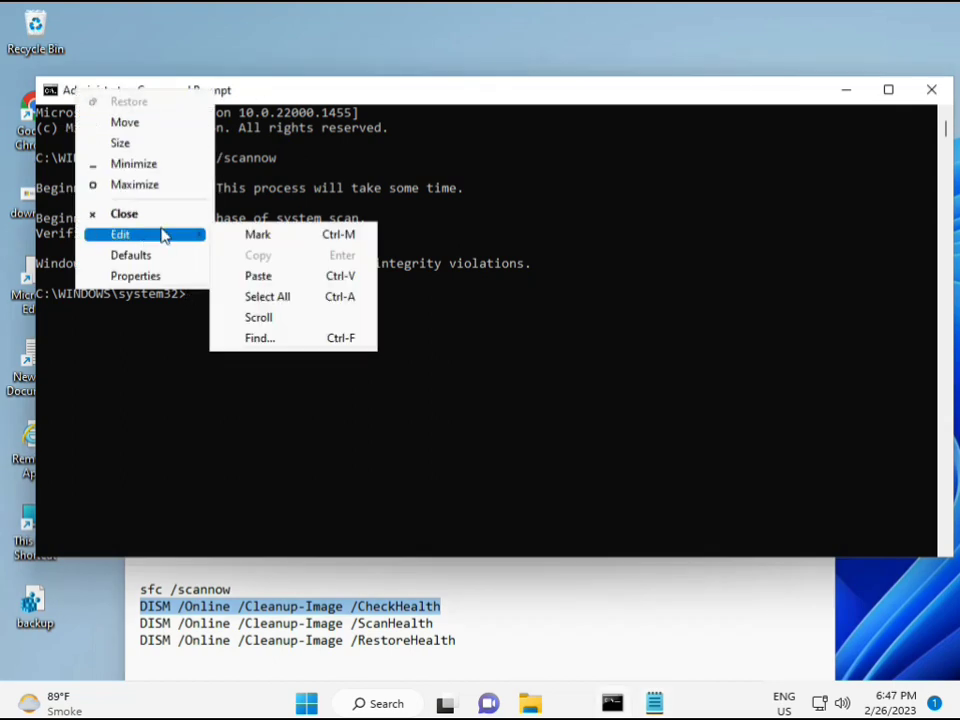
left_click(257, 276)
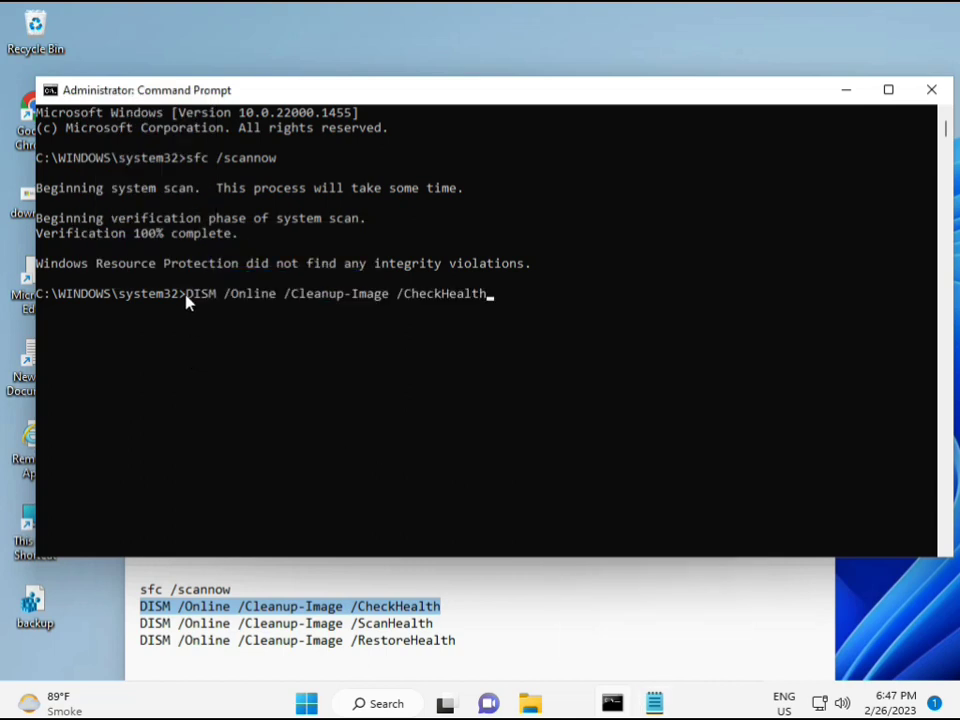
left_click(188, 303)
key("Escape")
key("Return")
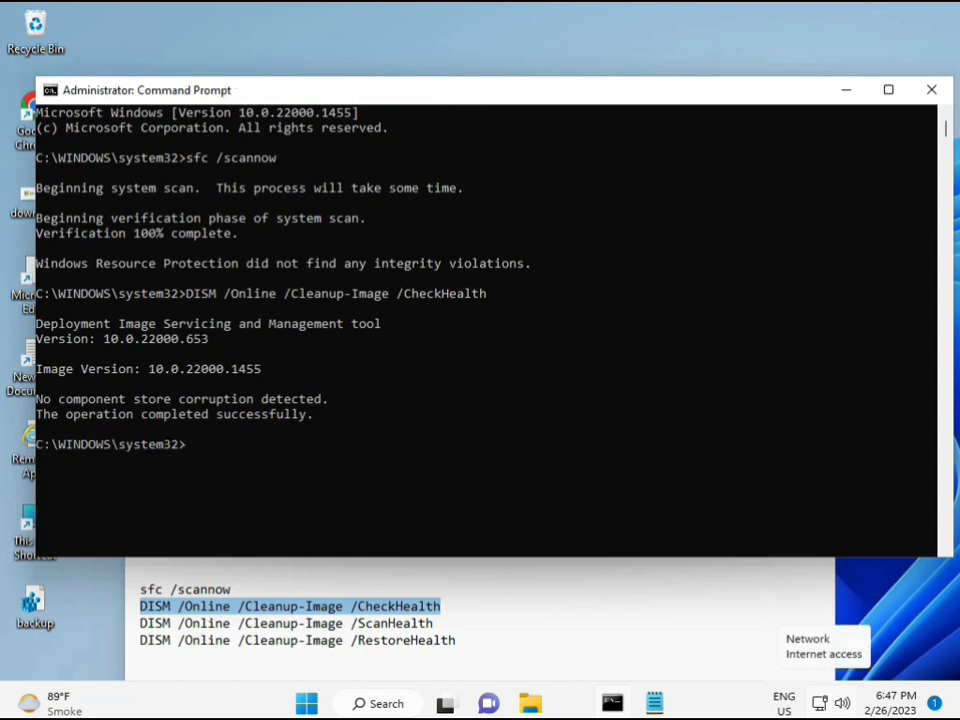
Step: Copy the DISM ScanHealth command line from the Notepad notes
left_click(142, 625)
left_click(455, 624, "shift")
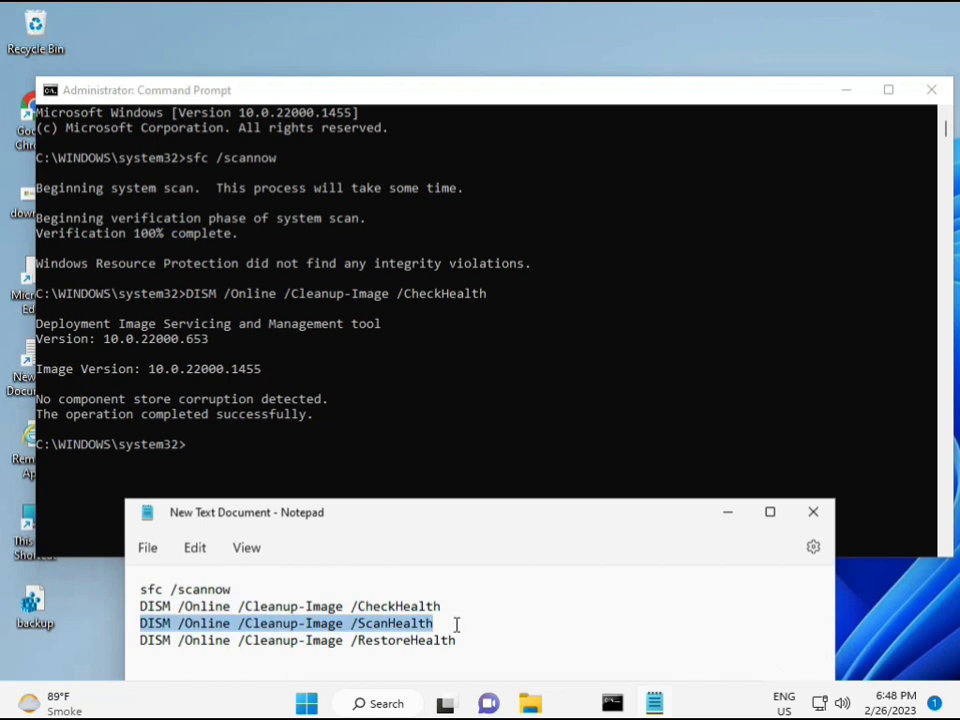
right_click(424, 622)
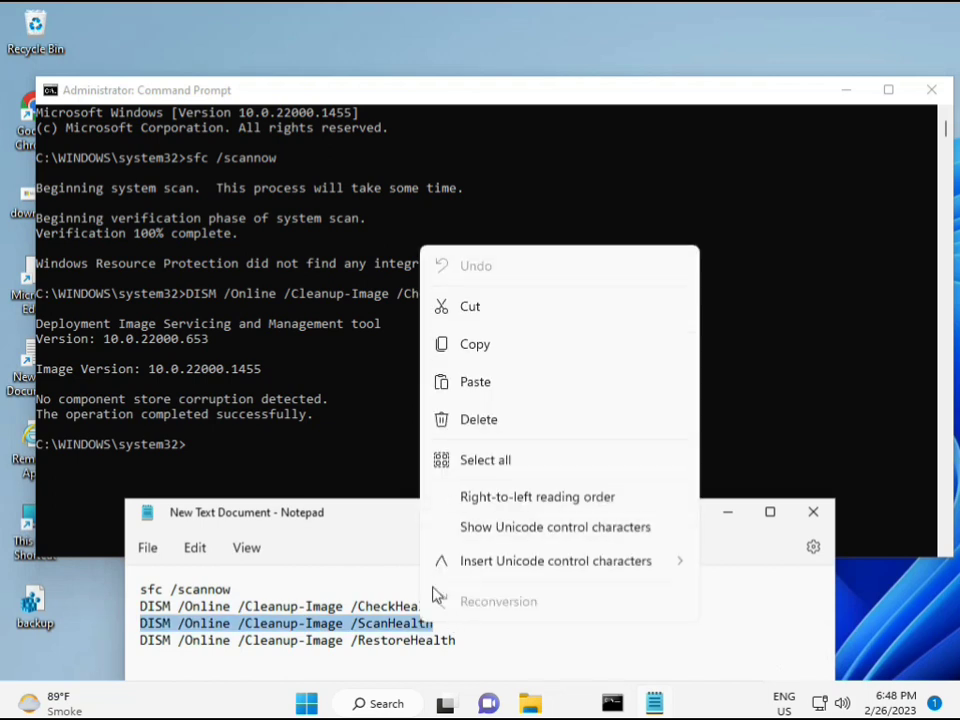
left_click(467, 358)
Step: Paste the ScanHealth command into the admin console with a right-click and run it
left_click(210, 456)
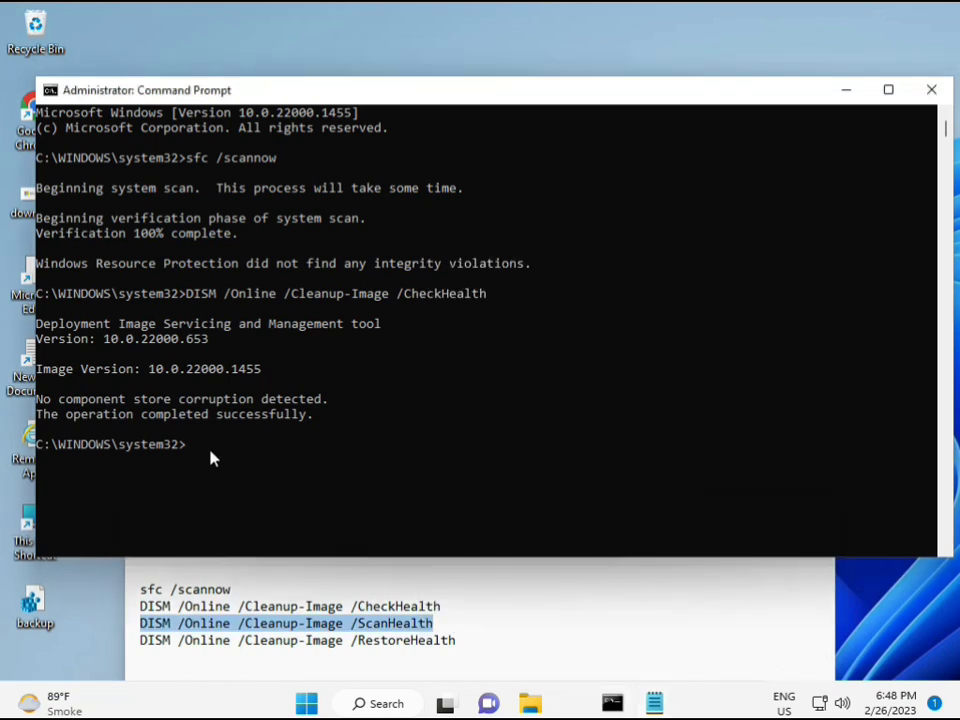
right_click(195, 452)
right_click(195, 454)
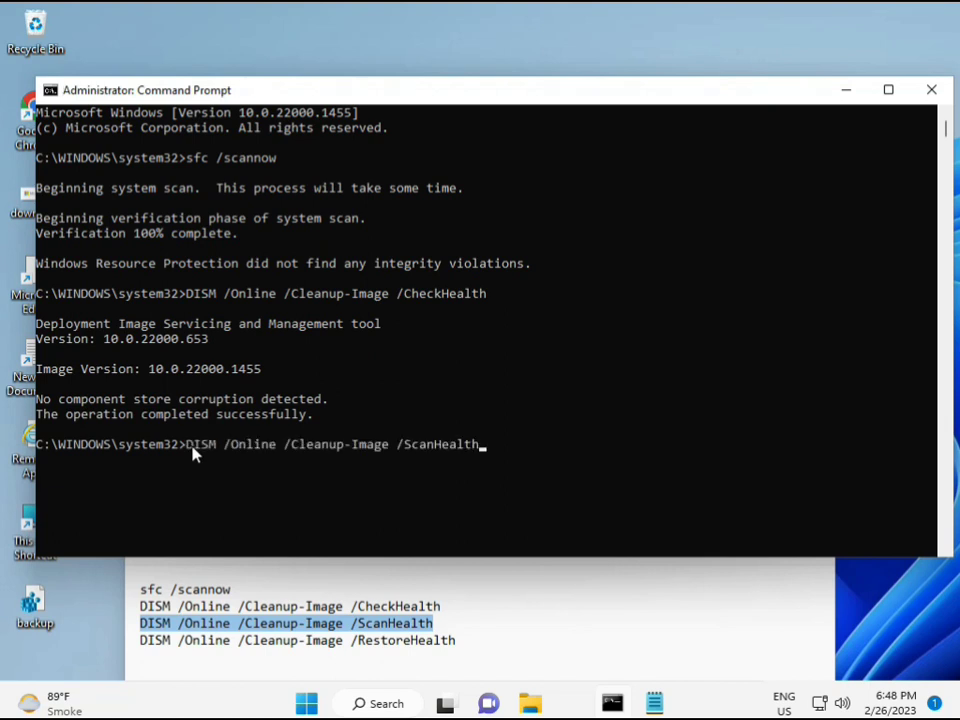
key("Return")
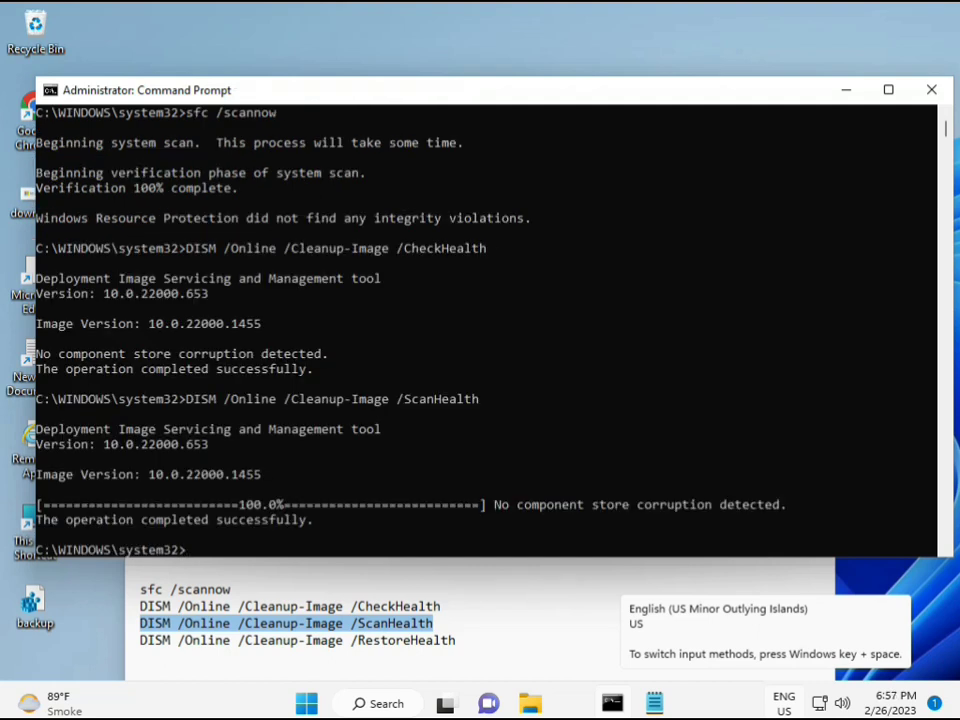
Step: Copy the DISM RestoreHealth command line from the Notepad notes
left_click_drag(214, 520, 313, 520)
left_click(226, 645)
triple_click(226, 645)
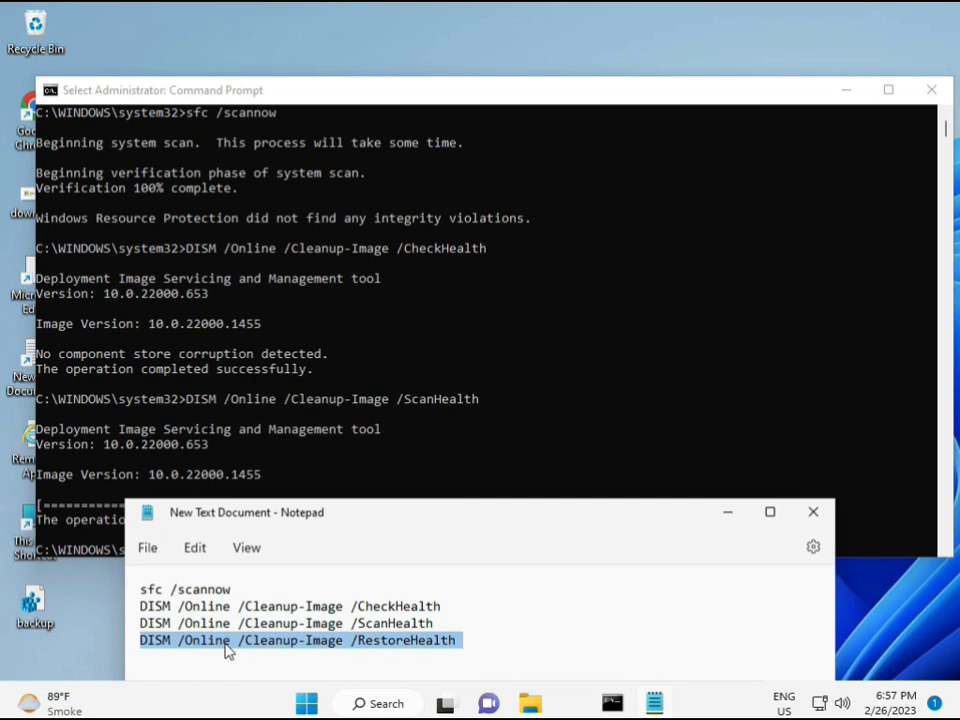
right_click(227, 646)
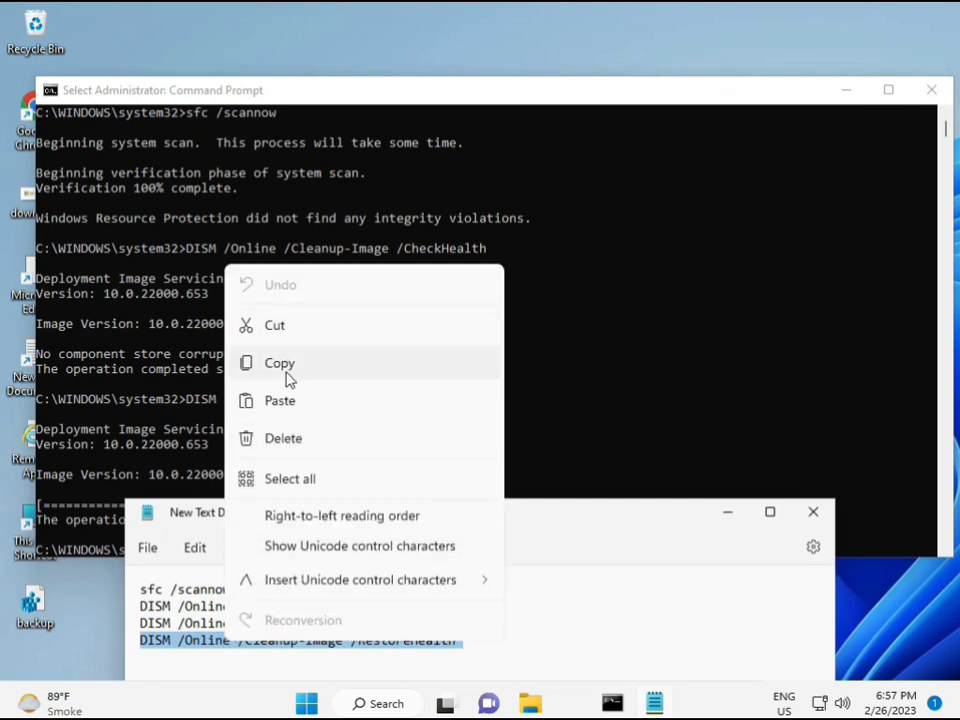
left_click(300, 363)
Step: Paste the RestoreHealth command into the admin console and run the repair
left_click(285, 381)
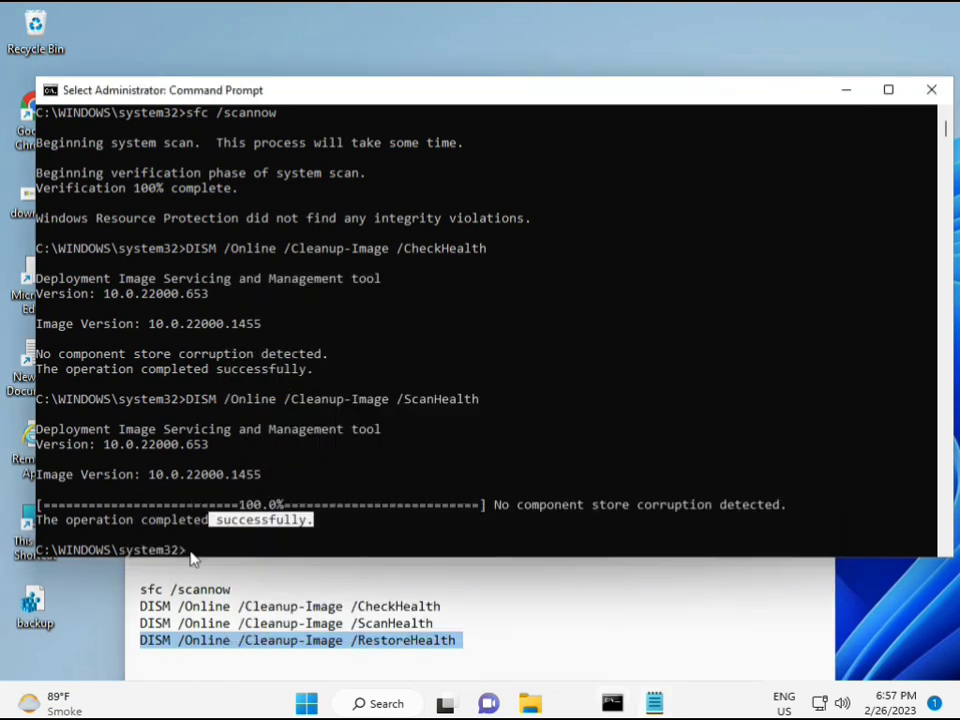
left_click(190, 556)
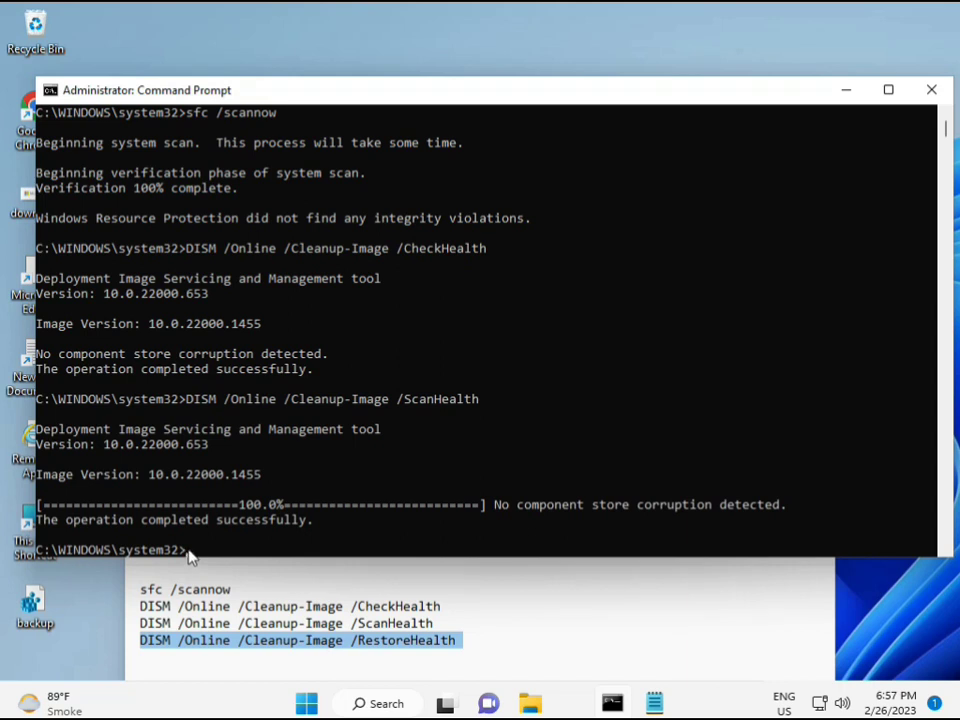
left_click(190, 556)
right_click(190, 556)
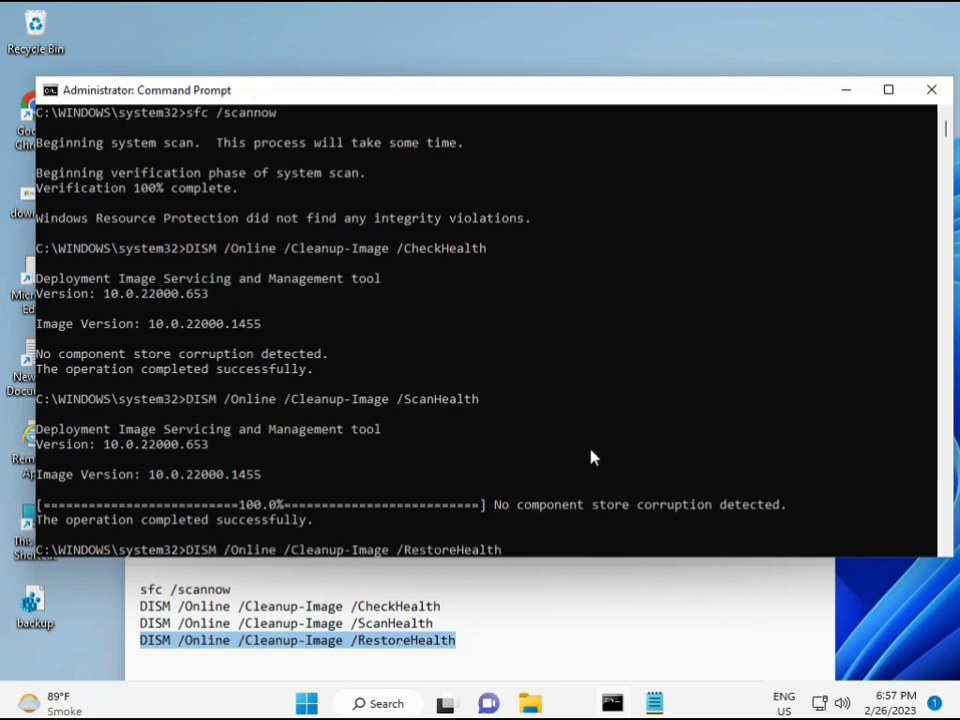
scroll(588, 455, "down", 6)
scroll(575, 453, "down", 3)
scroll(450, 446, "up", 7)
scroll(600, 330, "up", 2)
mouse_move(946, 133)
left_mouse_down()
mouse_move(948, 143)
mouse_move(948, 130)
left_mouse_up()
left_click(192, 280)
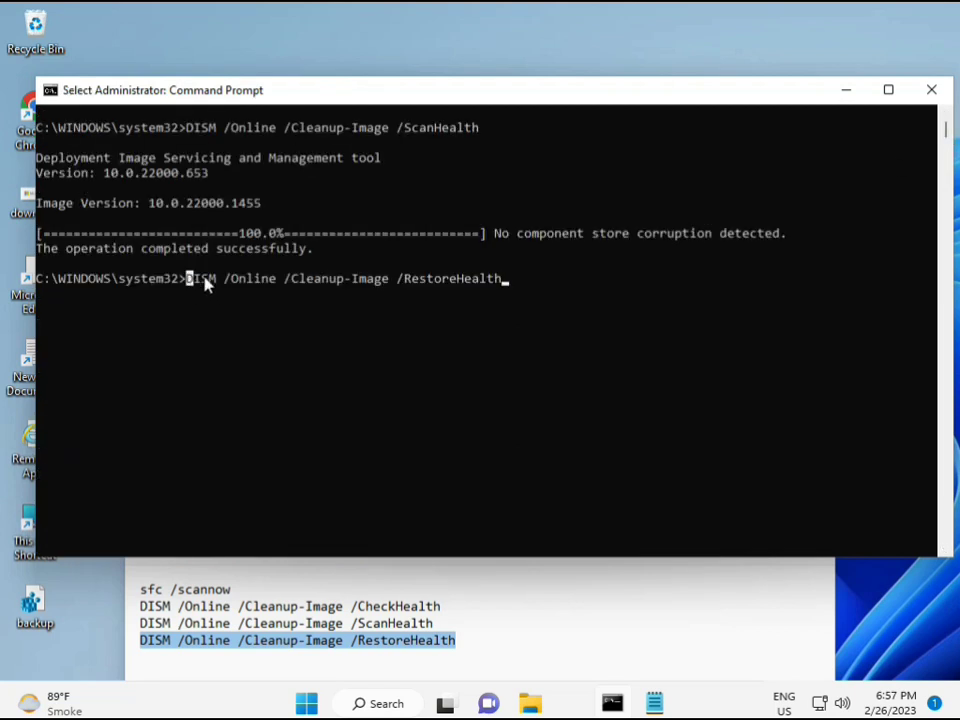
key("Return")
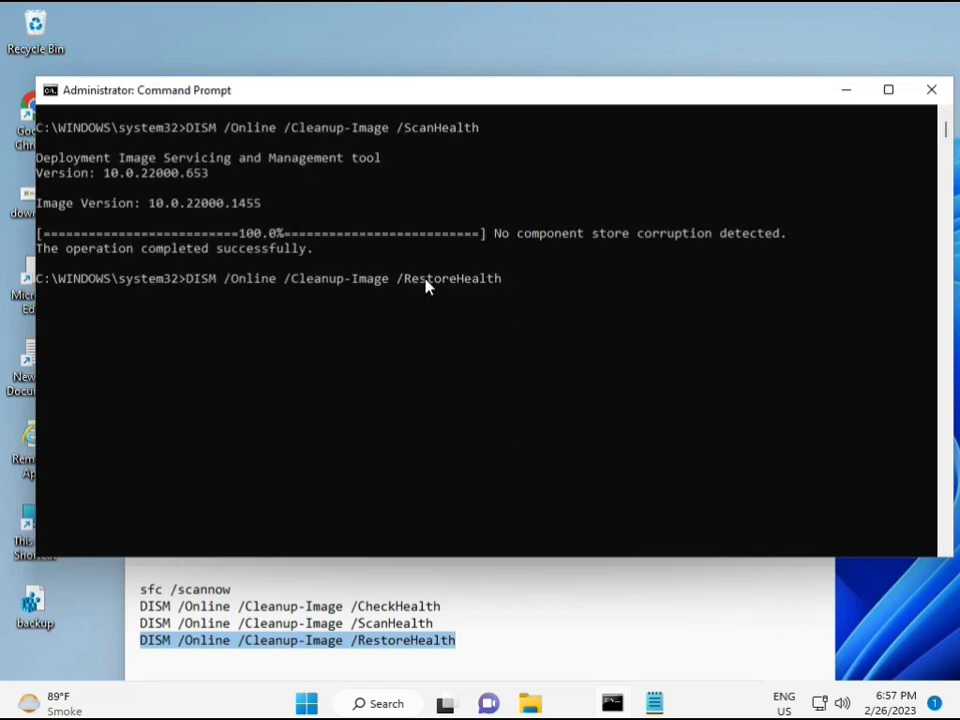
key("Return")
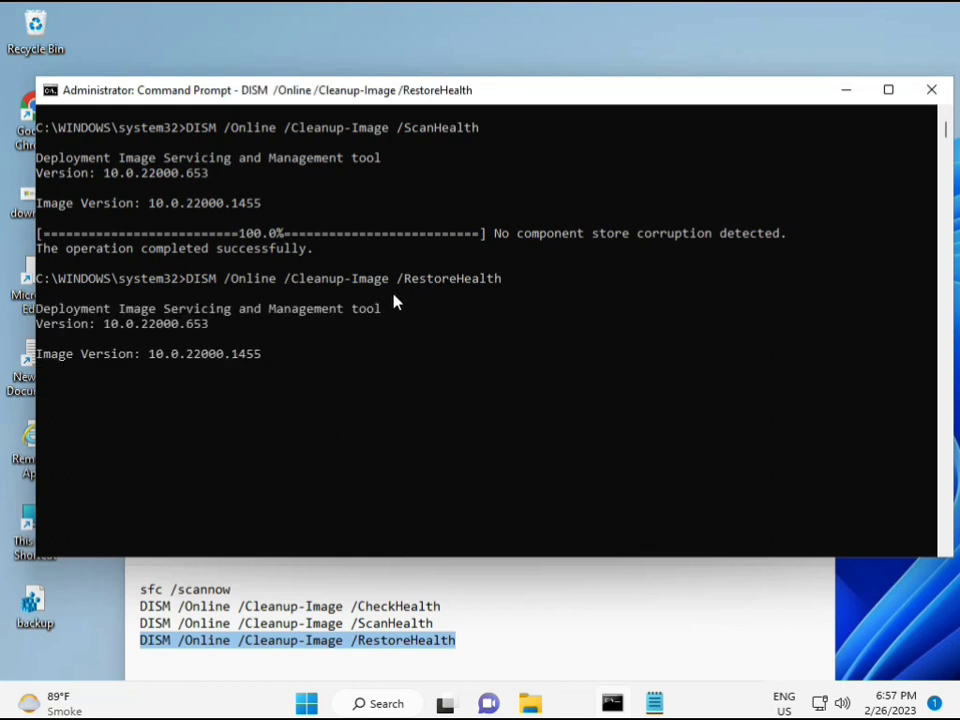